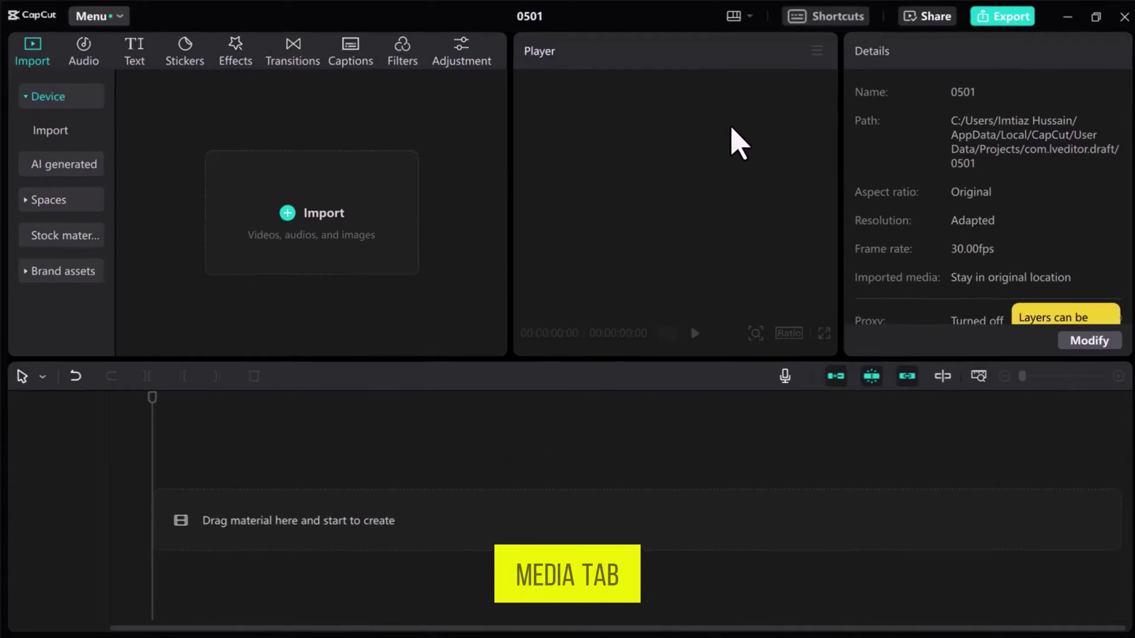
# Import 4761431-hd_1366_720_25fps.mp4 and drag it onto the timeline as the main clip.
pyautogui.click(350, 238)
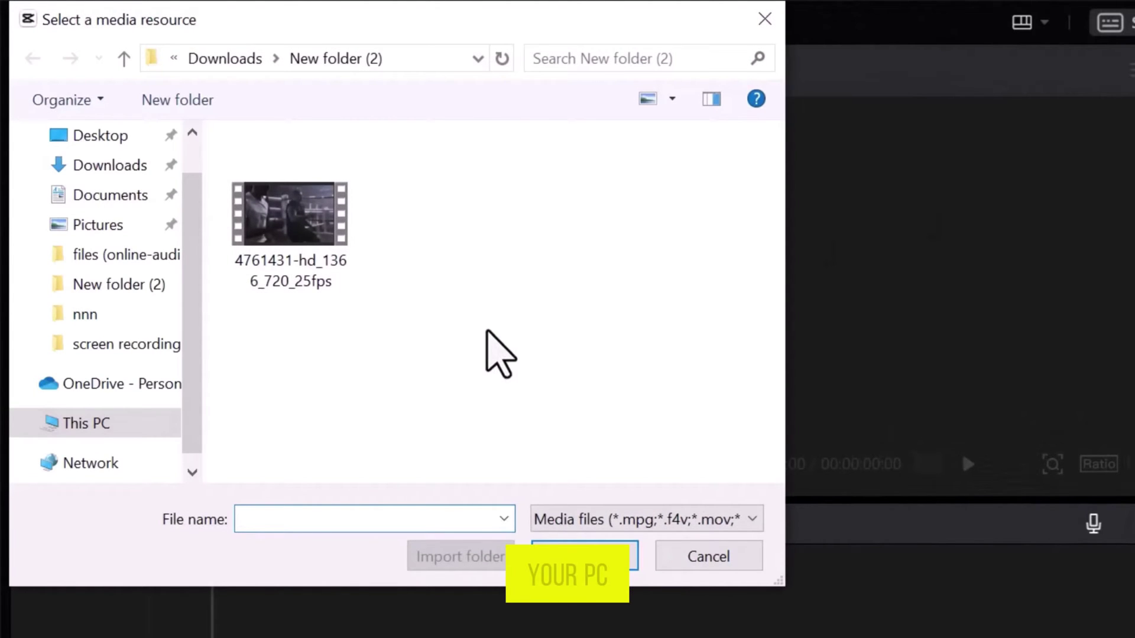
pyautogui.click(292, 273)
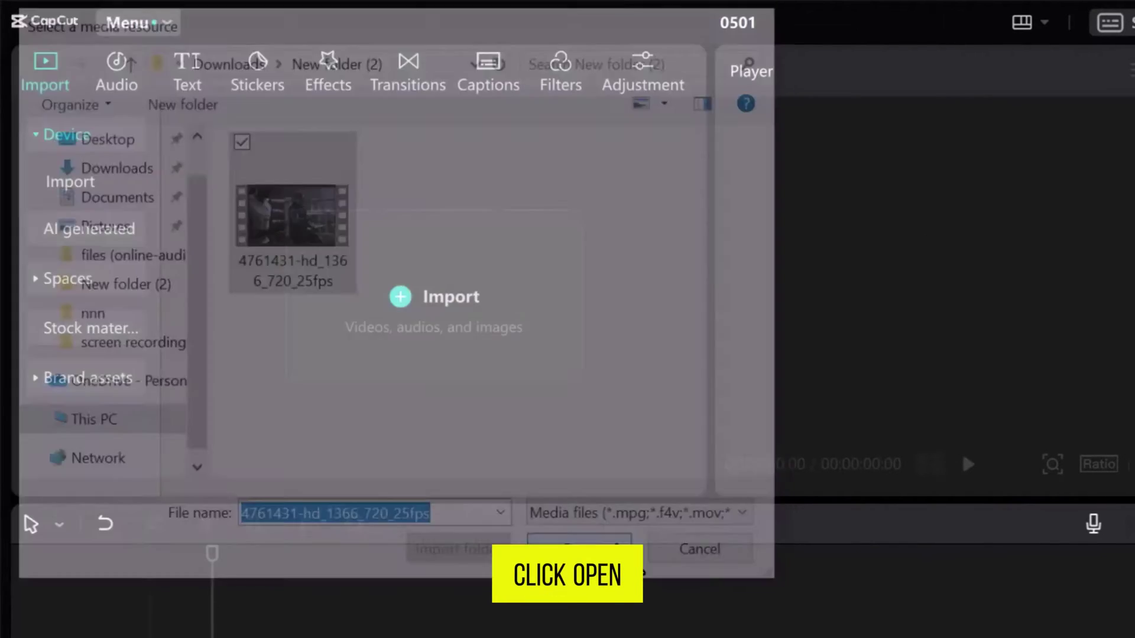
pyautogui.click(626, 553)
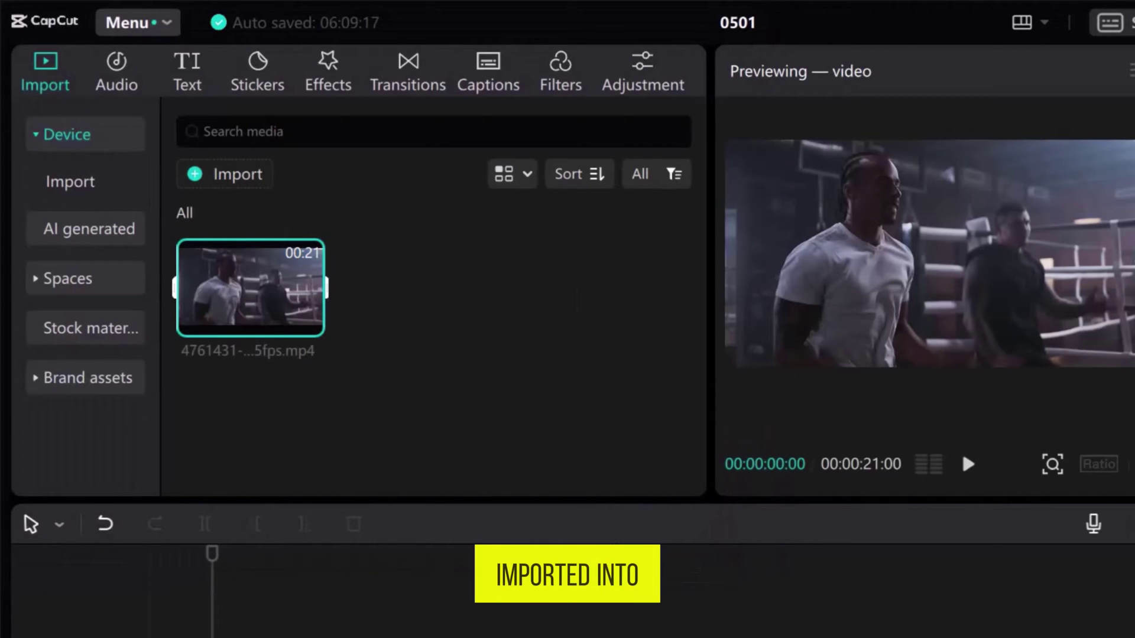
pyautogui.moveTo(295, 307); pyautogui.dragTo(230, 514)
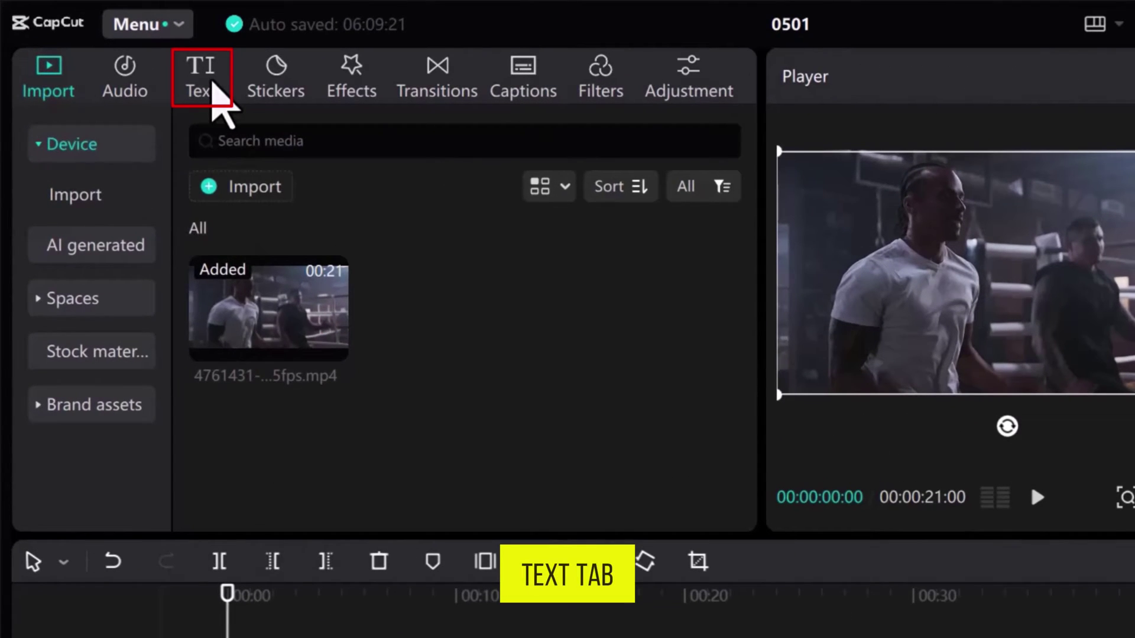
# Add a Default text clip at the start of the timeline.
pyautogui.click(137, 56)
pyautogui.moveTo(277, 216); pyautogui.dragTo(236, 637)
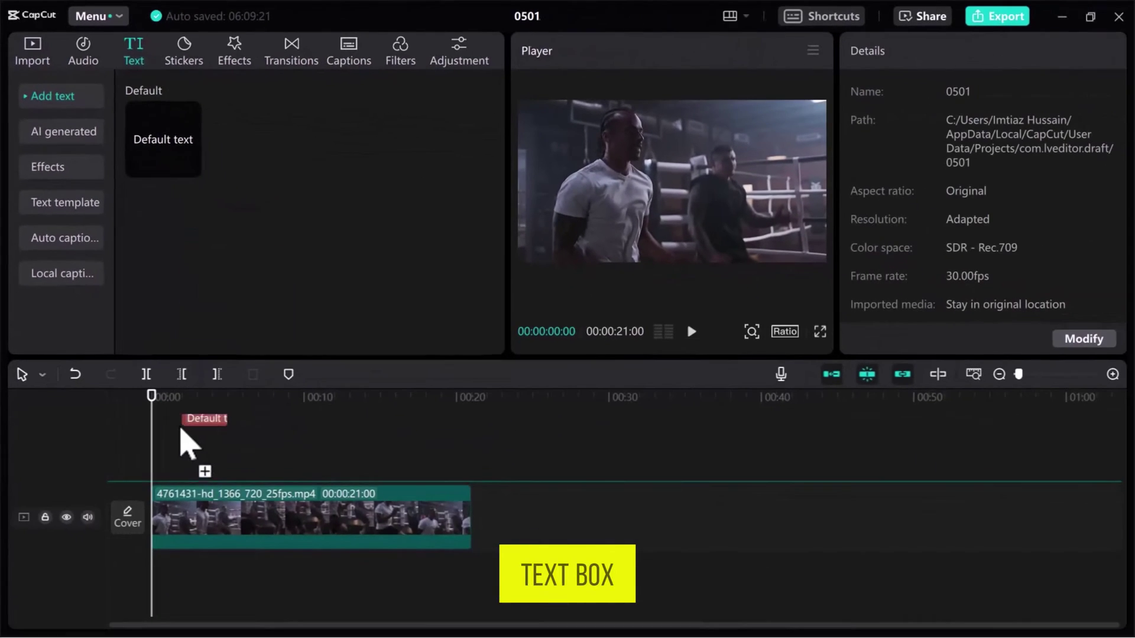
pyautogui.moveTo(158, 480); pyautogui.dragTo(157, 479)
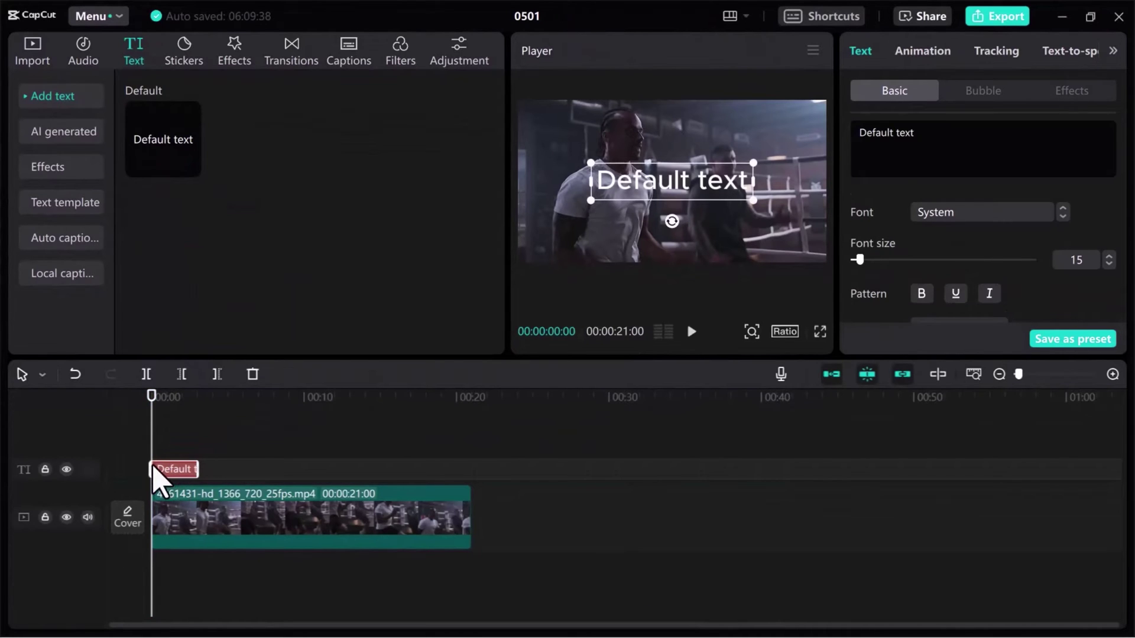
# Trim the text clip to one second and change its text to 10.
pyautogui.click(1112, 377)
pyautogui.click(1112, 376)
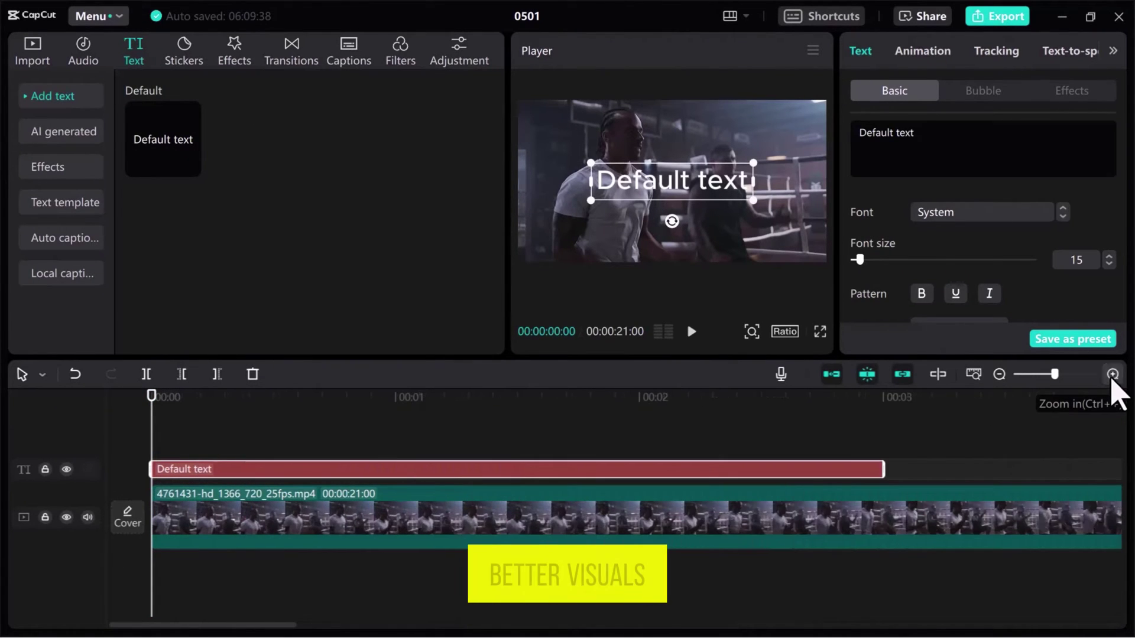
pyautogui.moveTo(887, 468); pyautogui.dragTo(393, 478)
pyautogui.moveTo(405, 400); pyautogui.dragTo(396, 417)
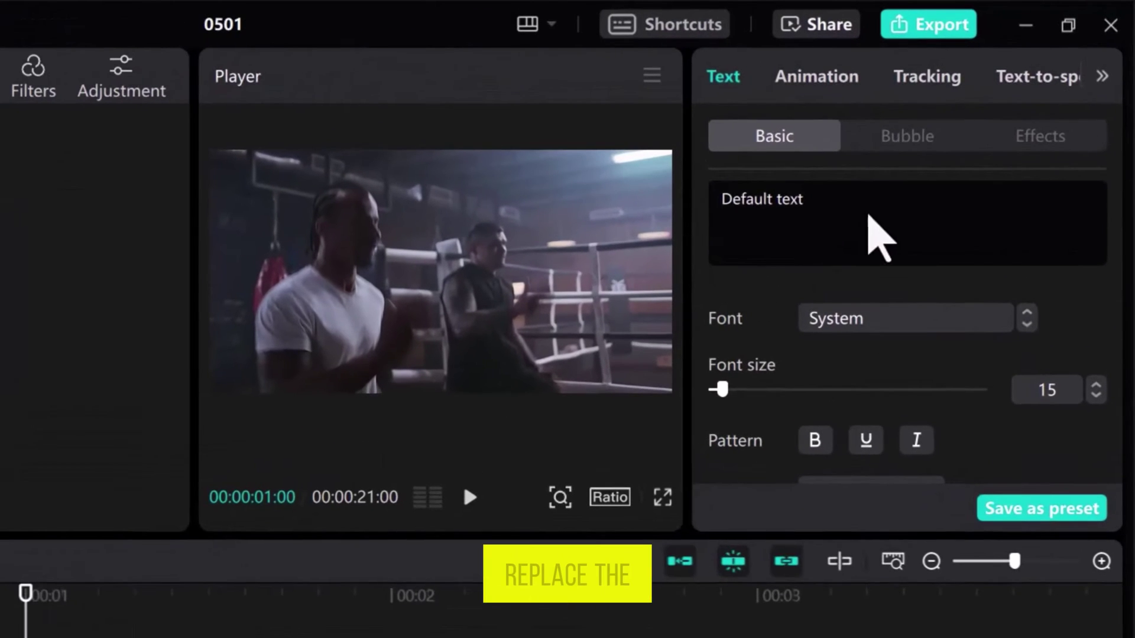
pyautogui.moveTo(957, 158); pyautogui.dragTo(805, 142)
pyautogui.write('10')
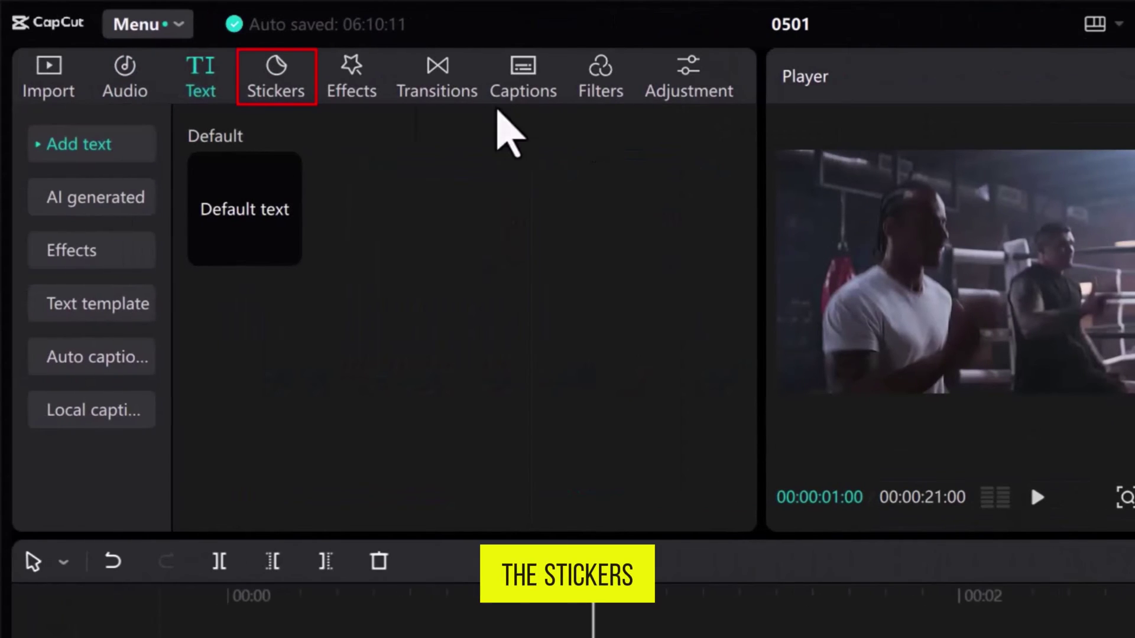
# Add the countdown sticker from Stickers to the timeline.
pyautogui.click(266, 92)
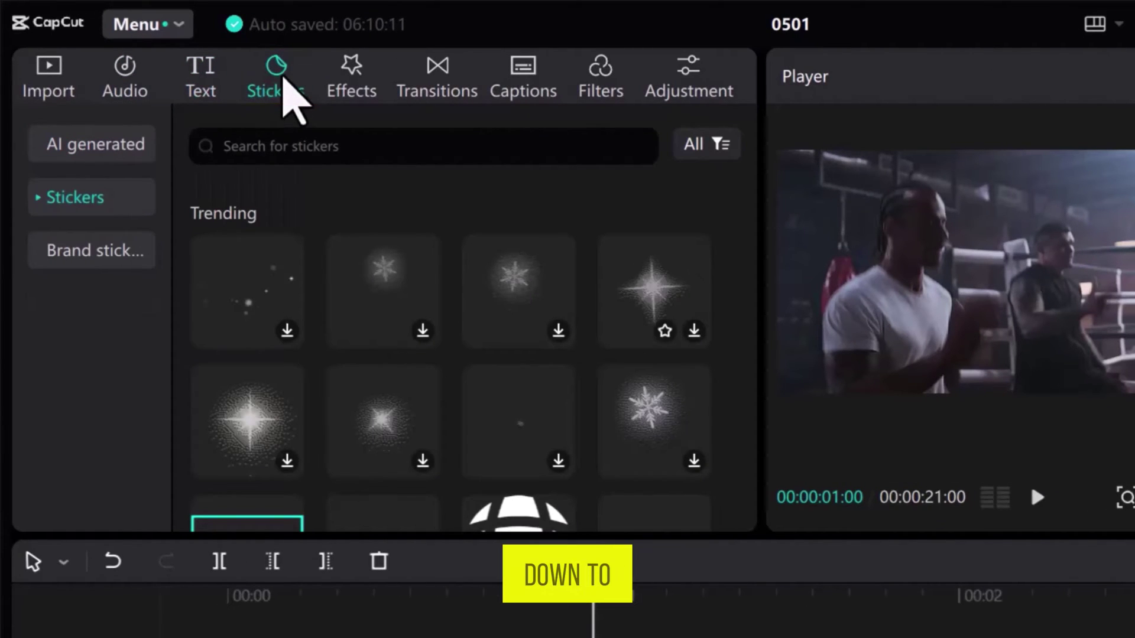
pyautogui.moveTo(746, 219); pyautogui.dragTo(755, 469)
pyautogui.moveTo(673, 397)
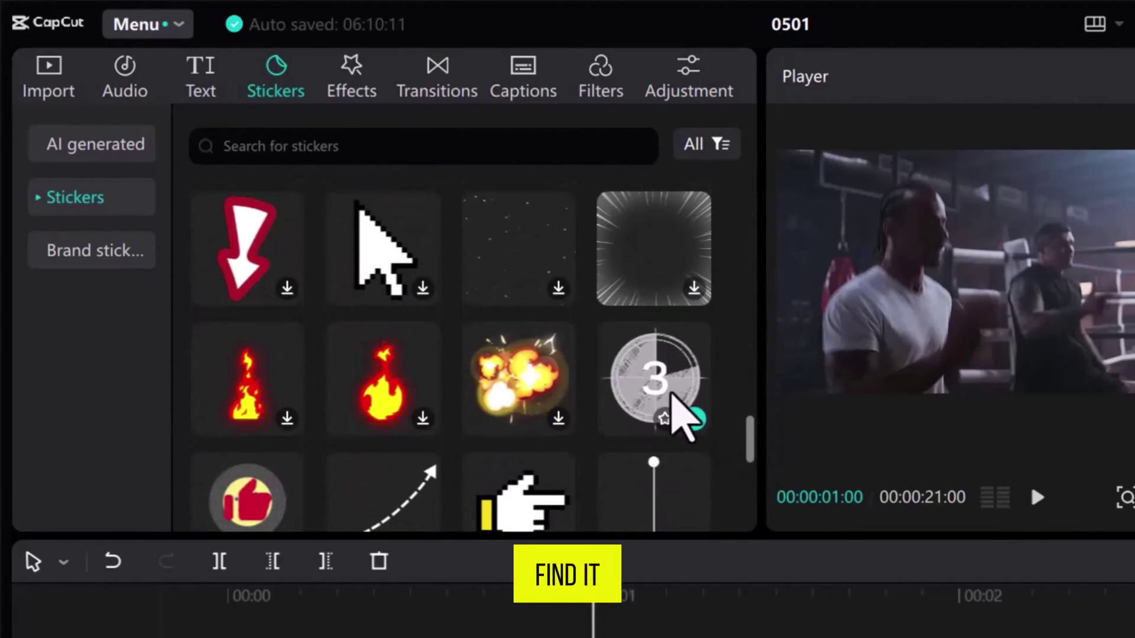
pyautogui.moveTo(673, 396); pyautogui.dragTo(235, 637)
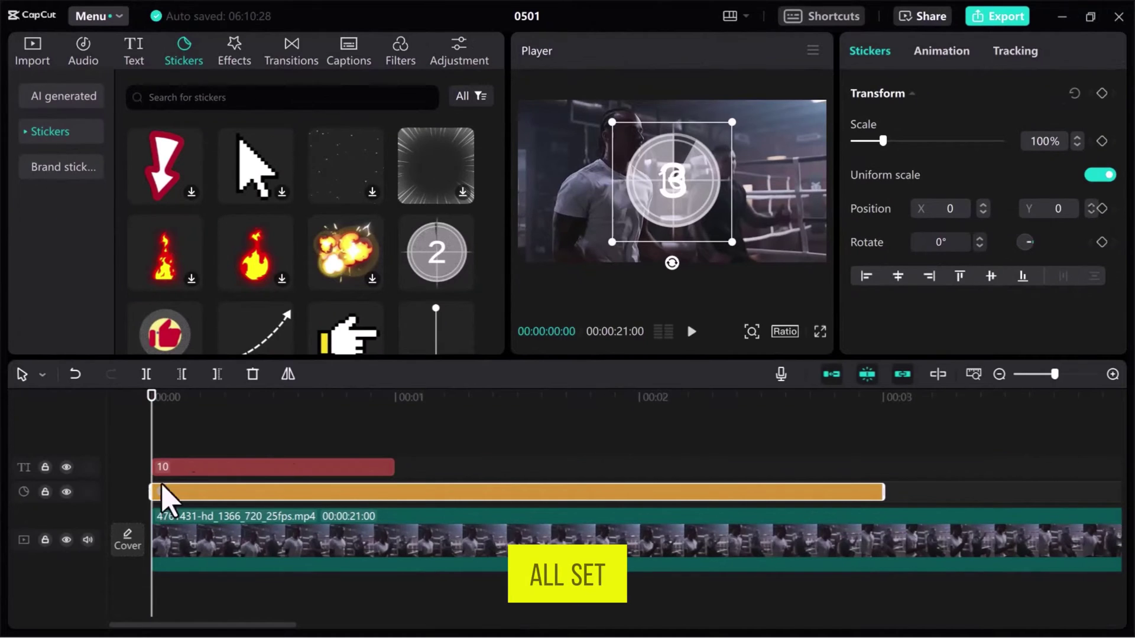
# Split the sticker at 00:01 and delete the part after one second.
pyautogui.click(397, 397)
pyautogui.click(146, 374)
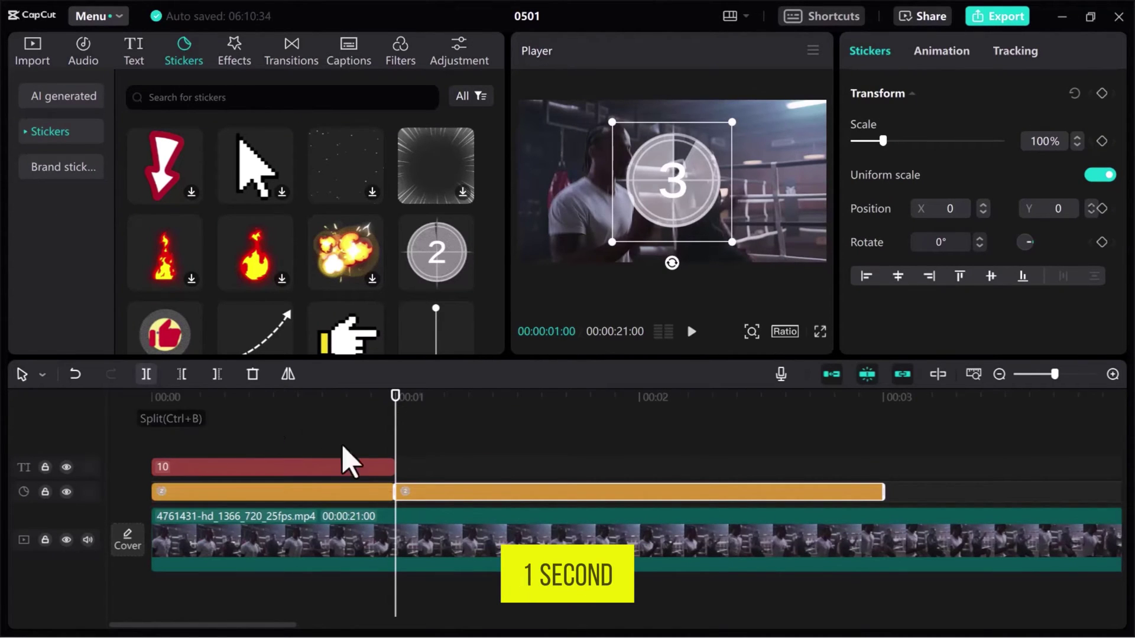
pyautogui.press('Delete')
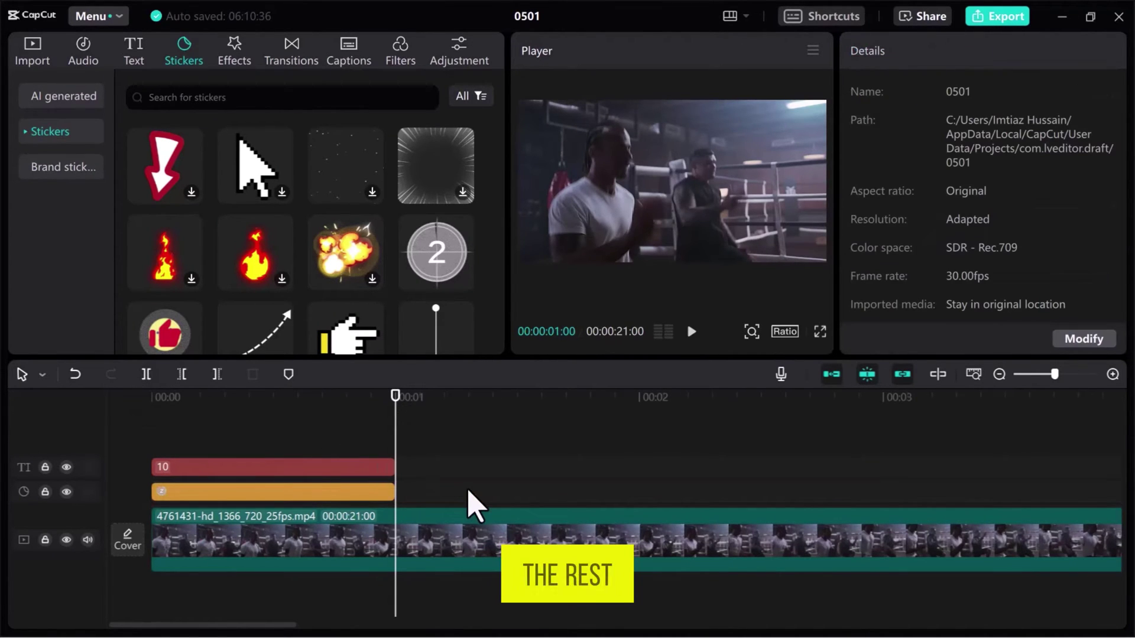
pyautogui.click(330, 417)
pyautogui.click(356, 500)
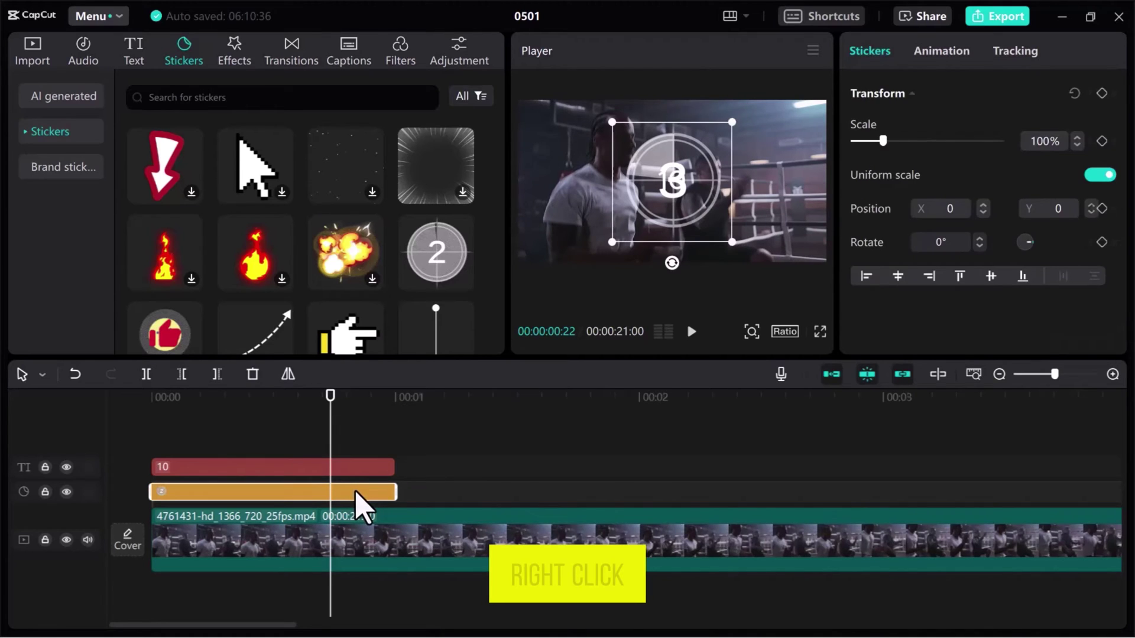
# Convert the countdown sticker to a compound clip and fit a Circle mask around its dial.
pyautogui.rightClick(356, 495)
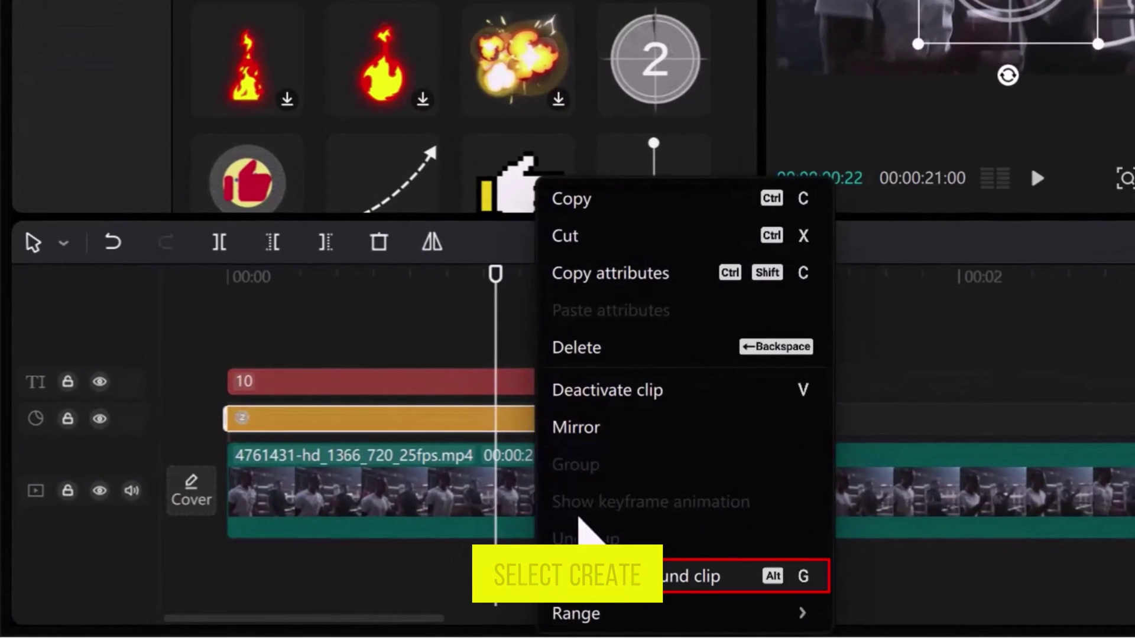
pyautogui.click(603, 578)
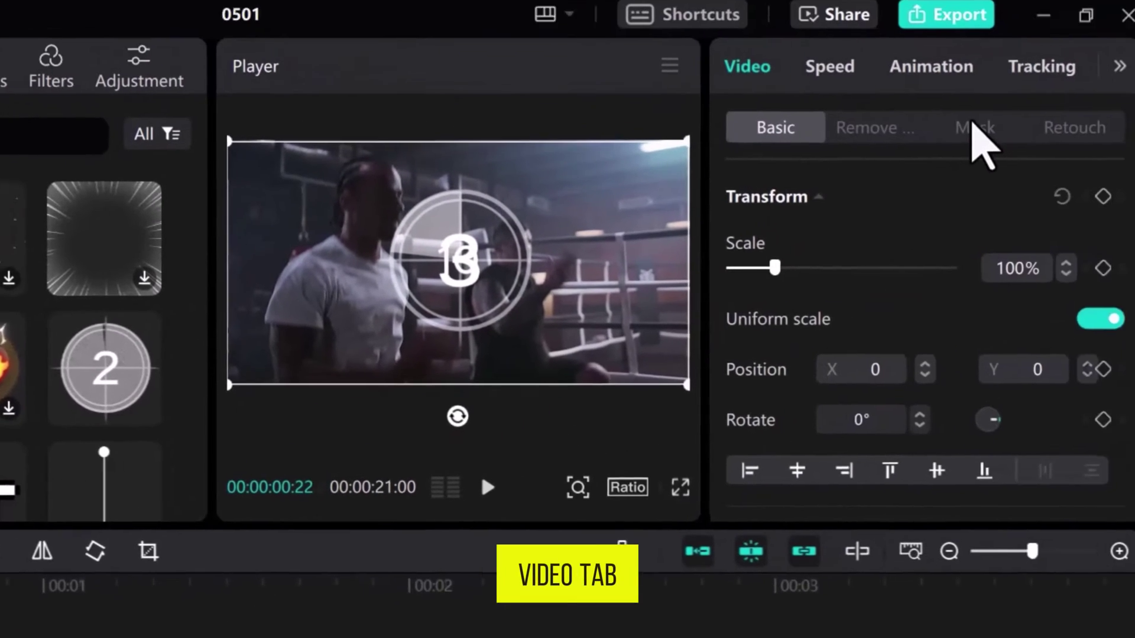
pyautogui.click(961, 139)
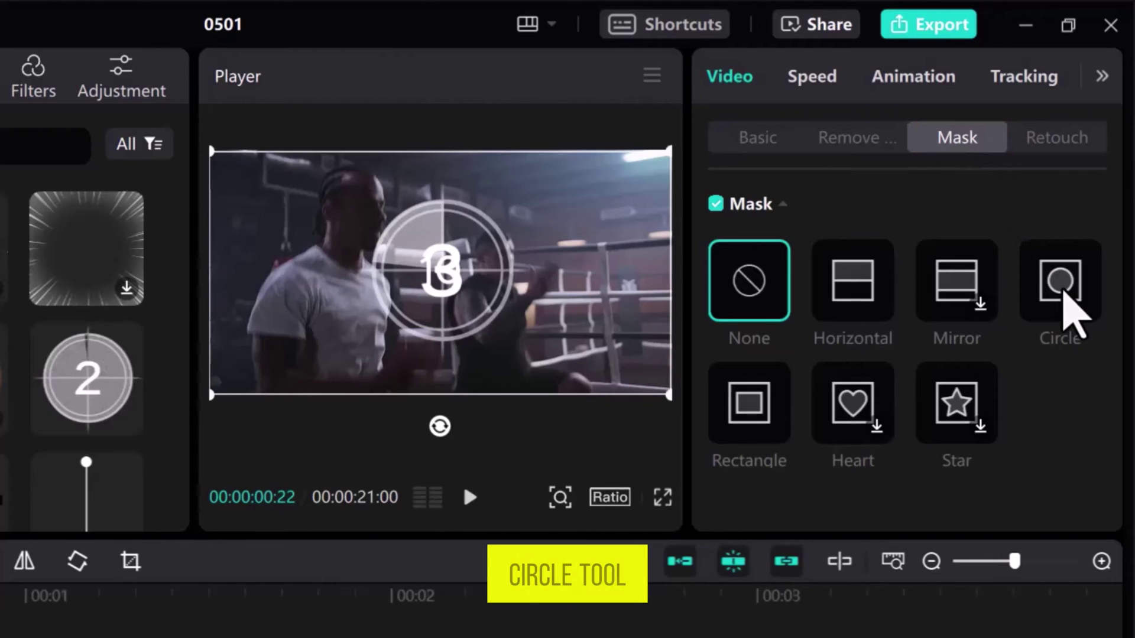
pyautogui.click(1062, 289)
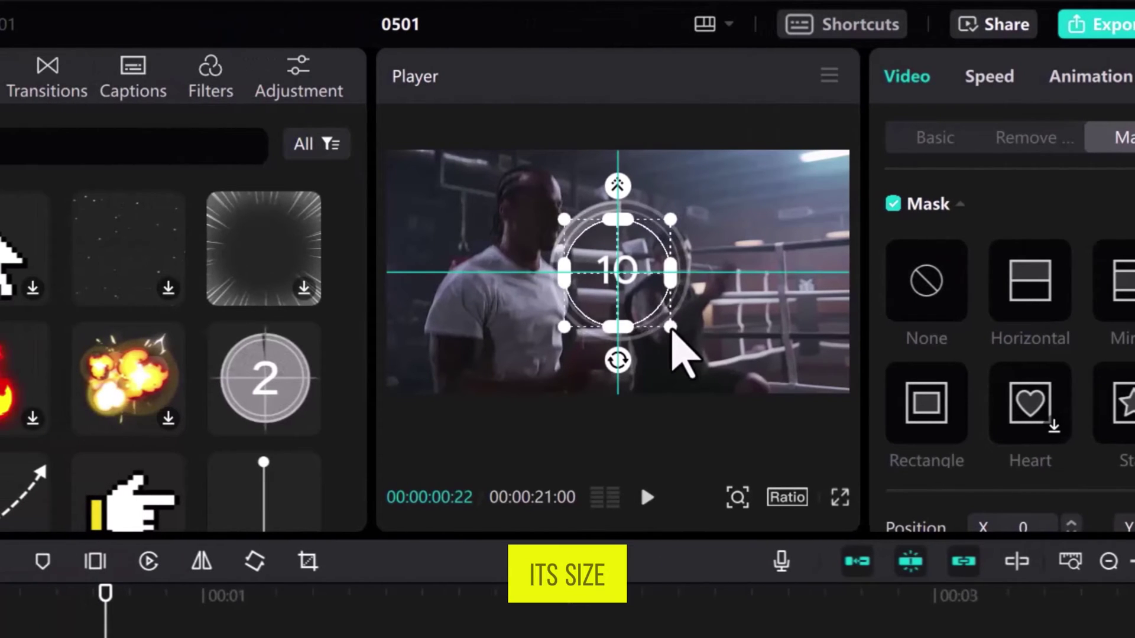
pyautogui.moveTo(677, 333); pyautogui.dragTo(641, 296)
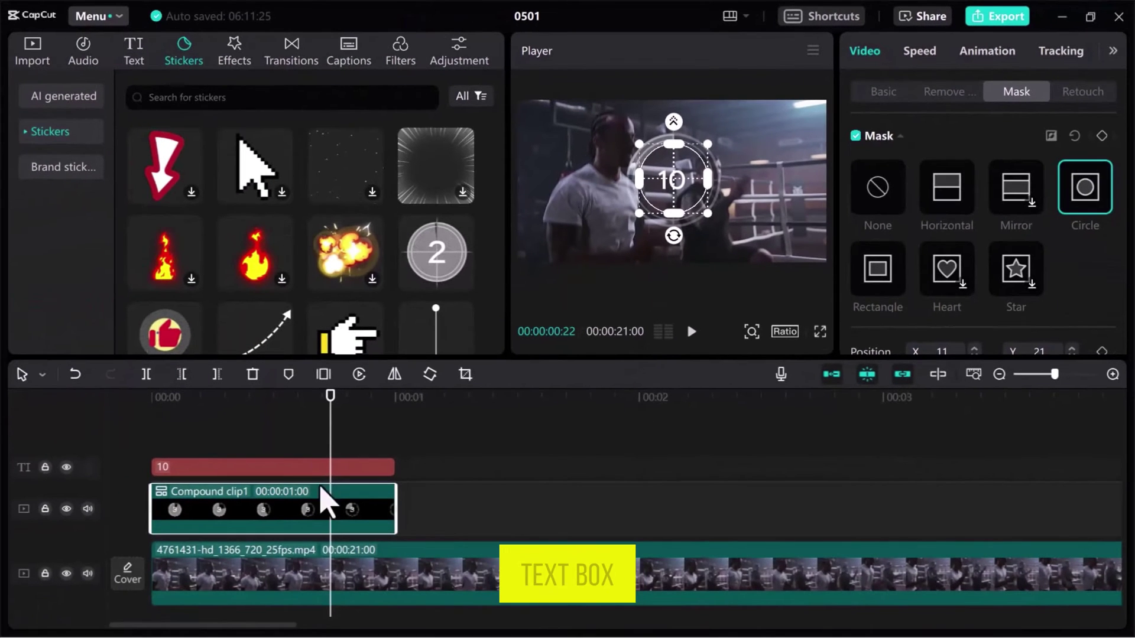
# Set the 10 text font to Roboto Bold at size 25.
pyautogui.click(324, 457)
pyautogui.click(329, 470)
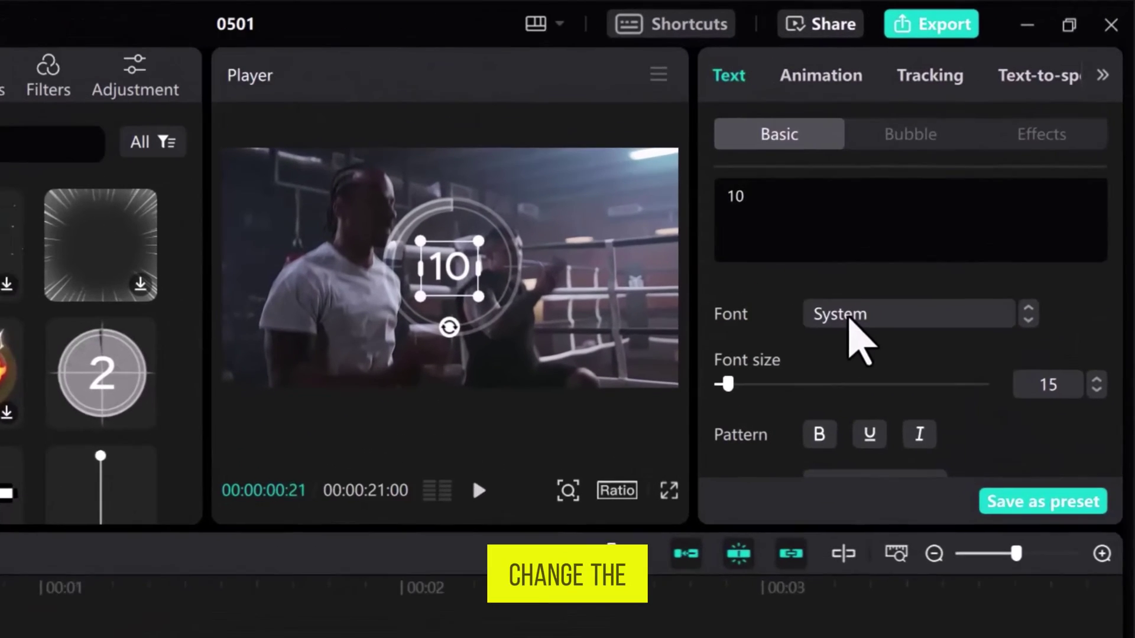
pyautogui.click(849, 317)
pyautogui.click(819, 270)
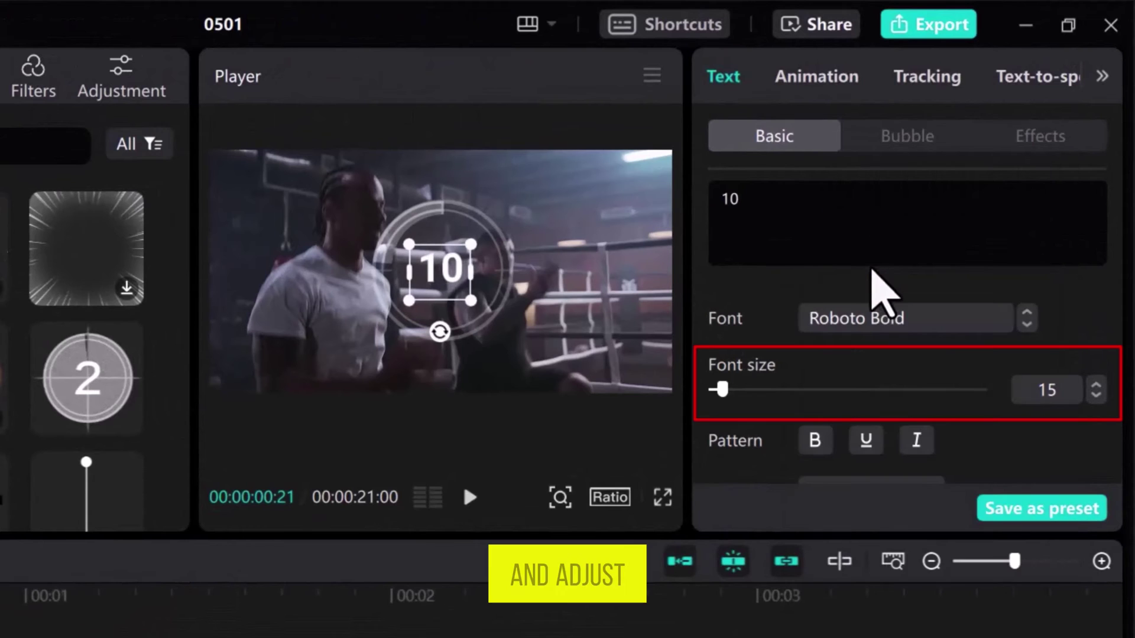
pyautogui.moveTo(1061, 390); pyautogui.dragTo(1020, 390)
pyautogui.write('25')
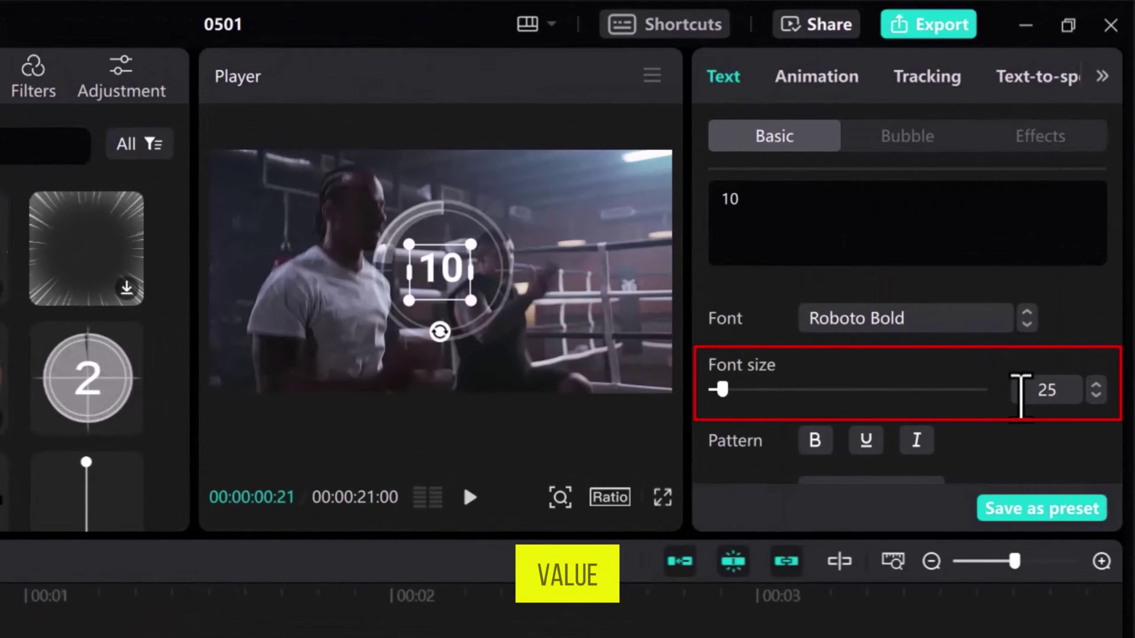
pyautogui.press('Return')
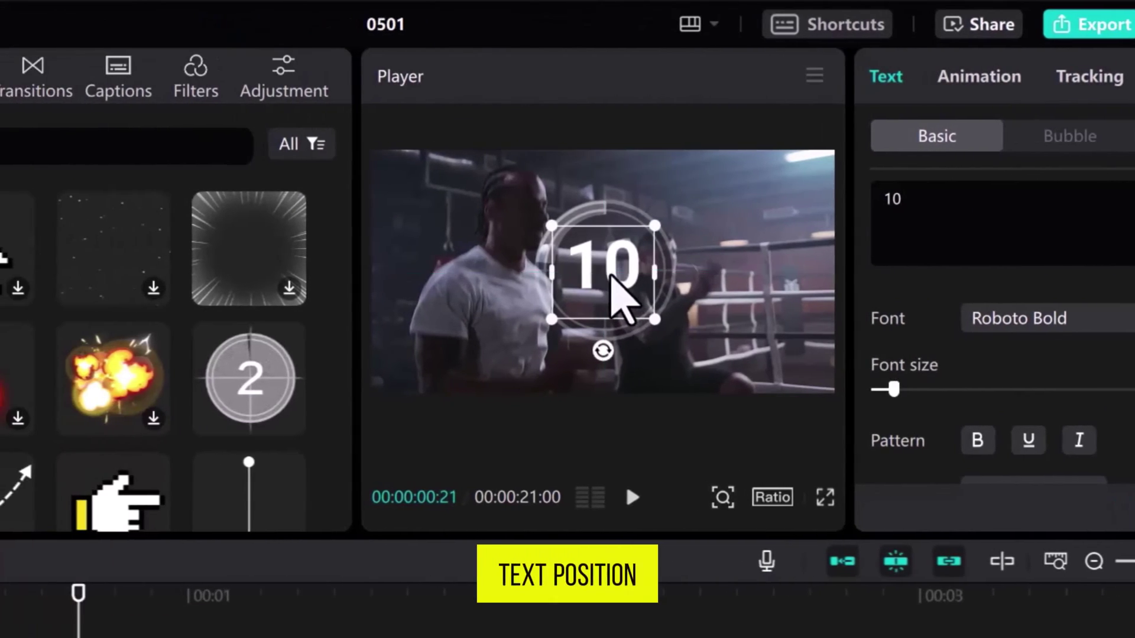
# Nudge the 10 text slightly down and set its opacity to 90%.
pyautogui.moveTo(611, 275); pyautogui.dragTo(610, 281)
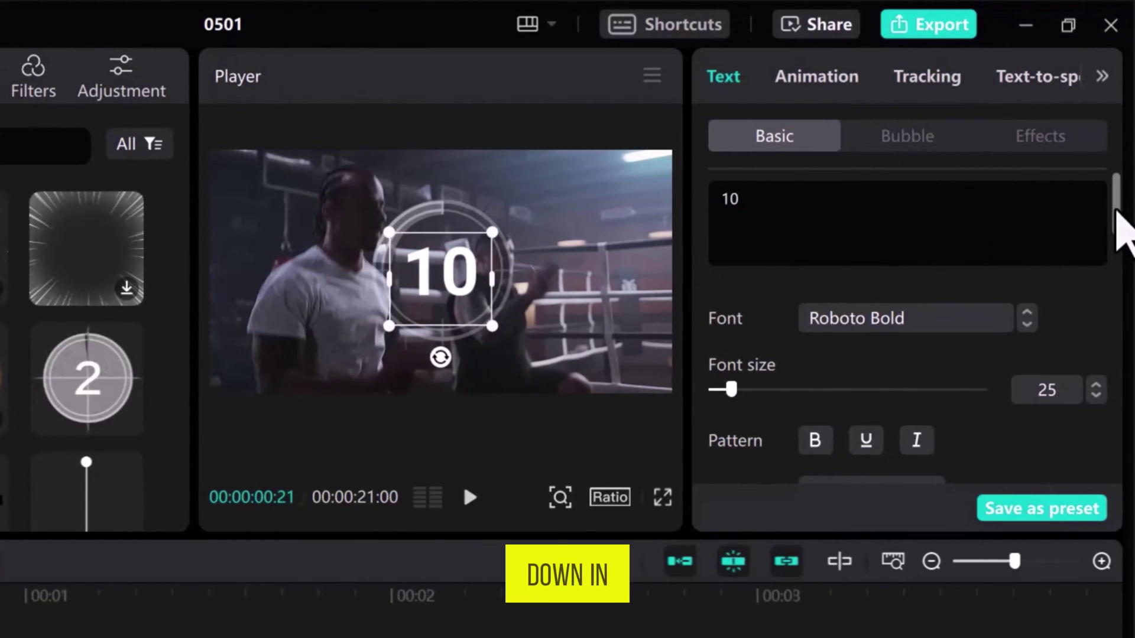
pyautogui.scroll(-3, 1122, 237)
pyautogui.scroll(-10, 1130, 284)
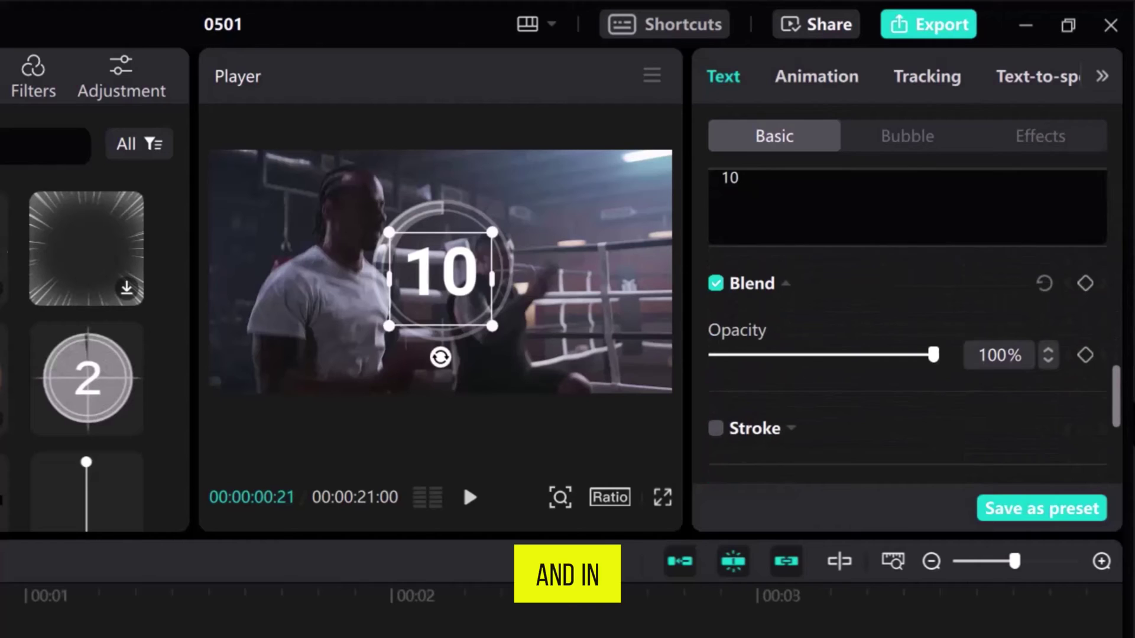
pyautogui.click(1003, 346)
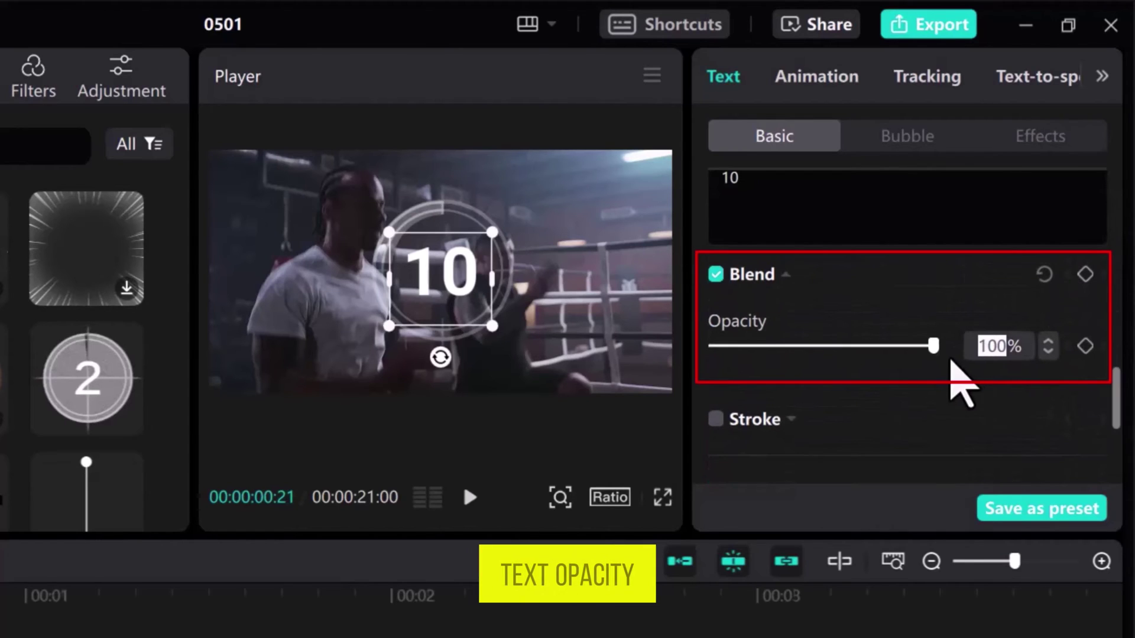
pyautogui.write('90')
pyautogui.press('Return')
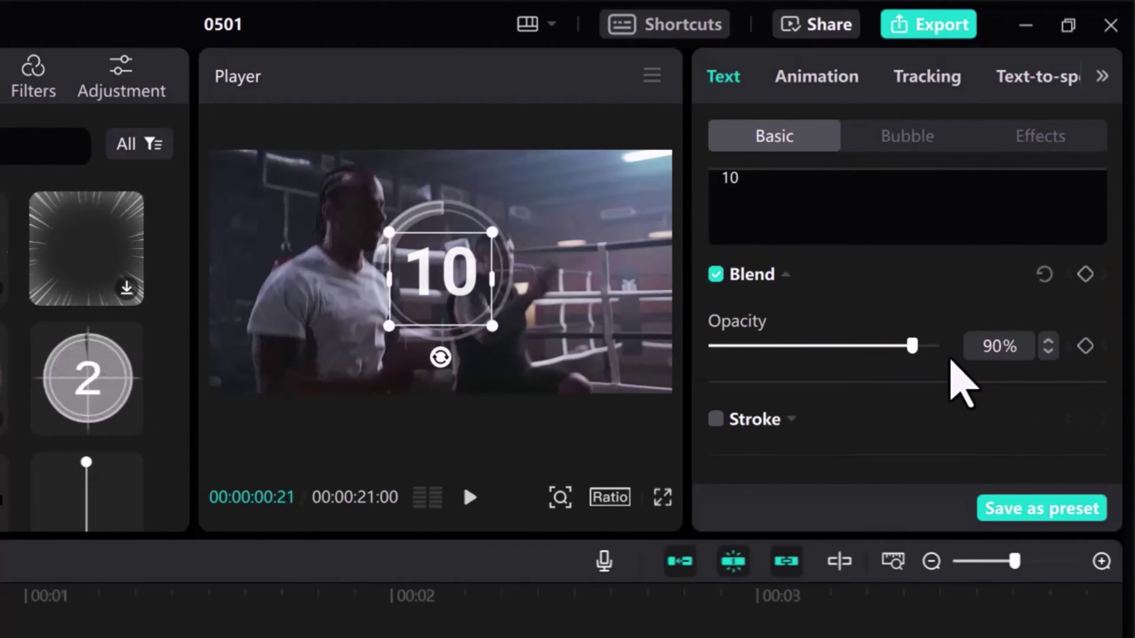
# Apply the Mini Zoom In animation to the 10 text.
pyautogui.click(836, 75)
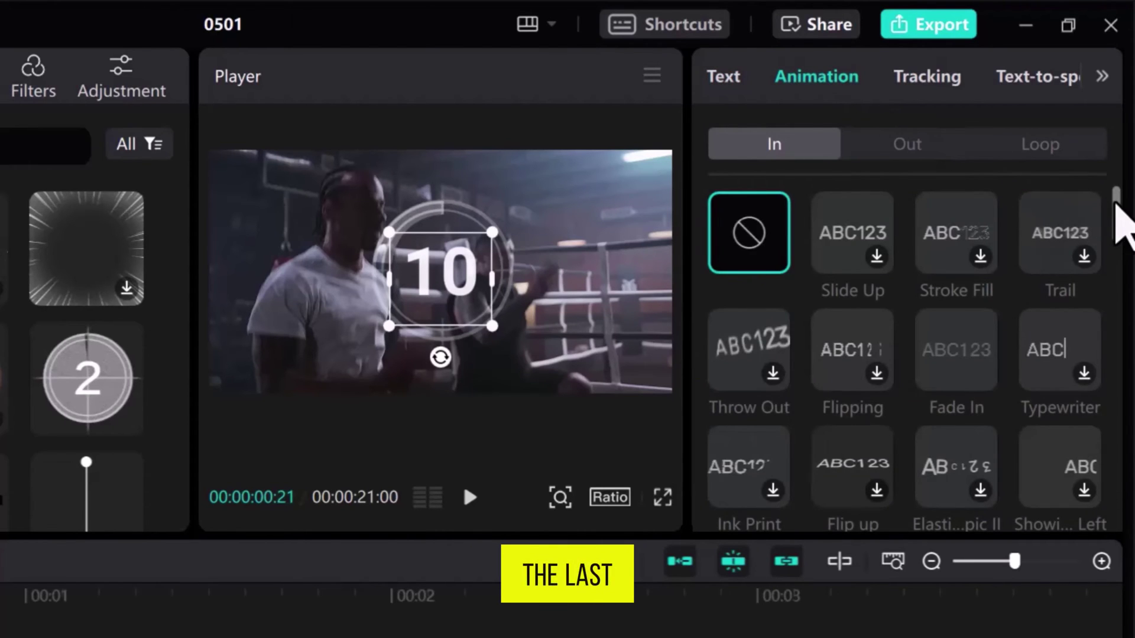
pyautogui.moveTo(1122, 207); pyautogui.dragTo(1130, 494)
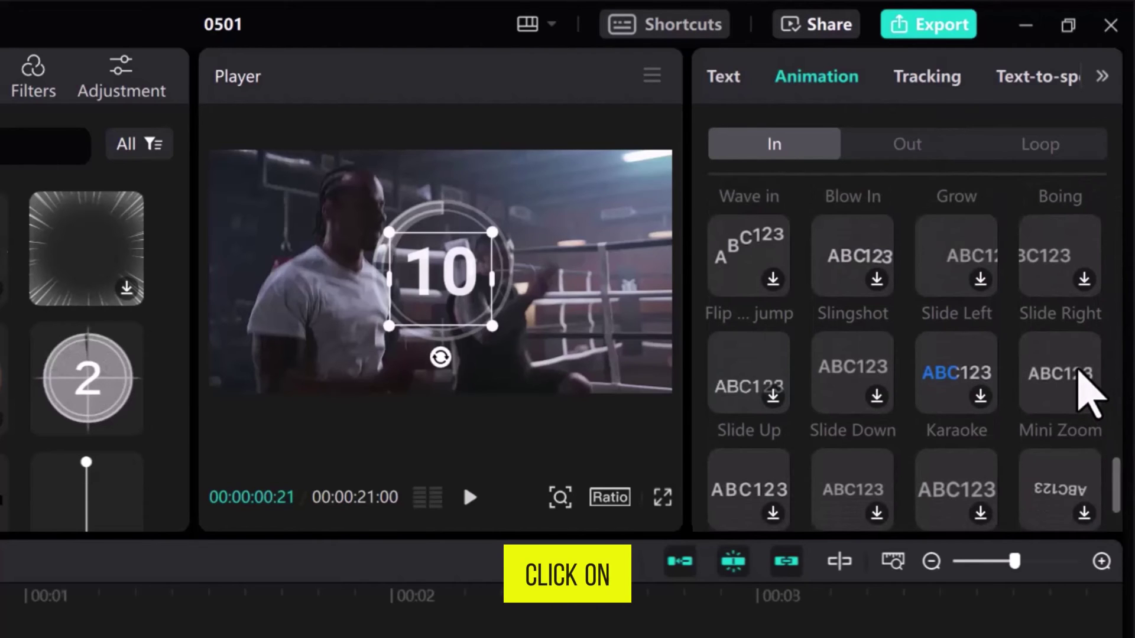
pyautogui.click(1077, 372)
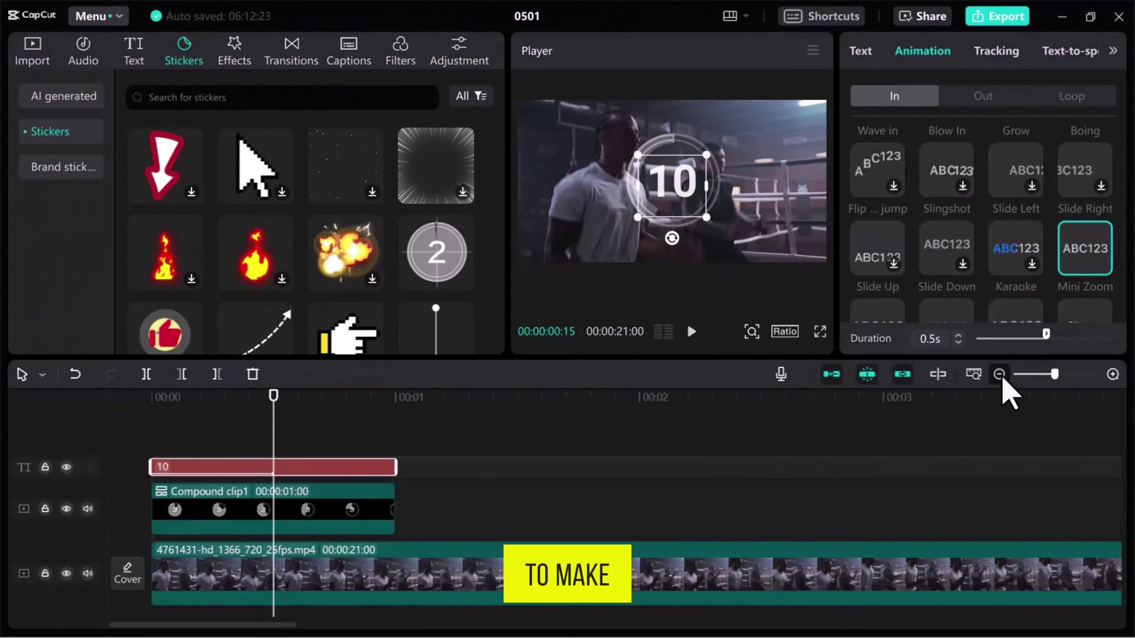
# Copy the sticker and 10 text pair to build four back-to-back pairs.
pyautogui.click(1003, 379)
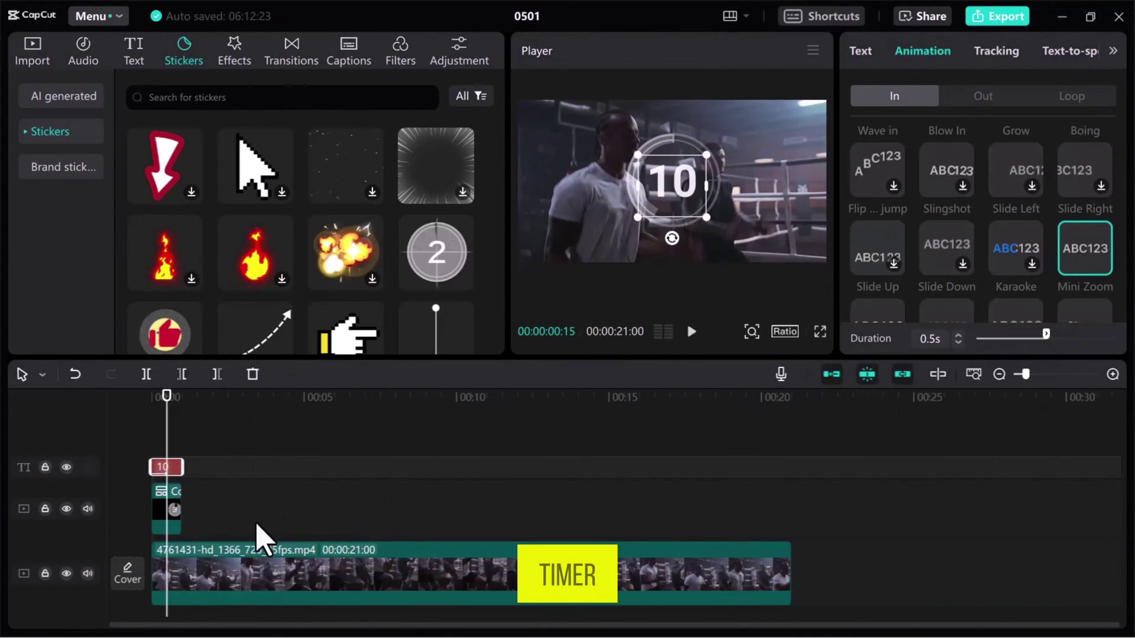
pyautogui.click(263, 532)
pyautogui.rightClick(170, 472)
pyautogui.click(334, 127)
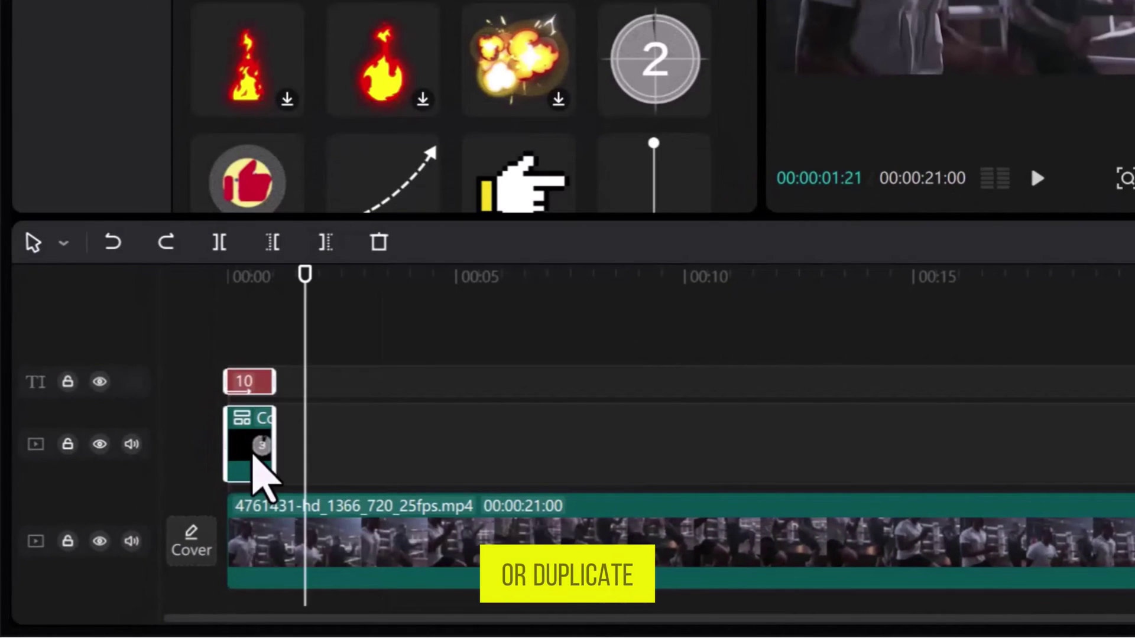
pyautogui.moveTo(260, 473); pyautogui.dragTo(254, 397)
pyautogui.click(349, 482)
pyautogui.moveTo(293, 456); pyautogui.dragTo(390, 449)
# Copy the four pairs, then the last two, to reach ten pairs.
pyautogui.moveTo(459, 471); pyautogui.dragTo(246, 393)
pyautogui.moveTo(397, 473); pyautogui.dragTo(593, 474)
pyautogui.click(613, 331)
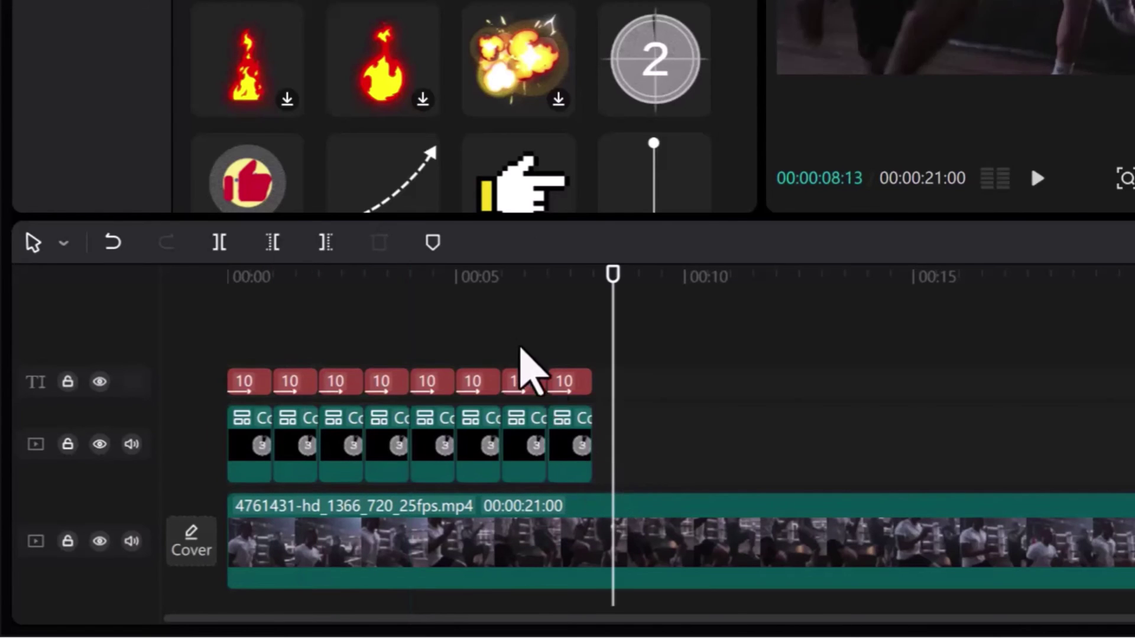
pyautogui.moveTo(520, 347); pyautogui.dragTo(600, 479)
pyautogui.moveTo(561, 420); pyautogui.dragTo(676, 456)
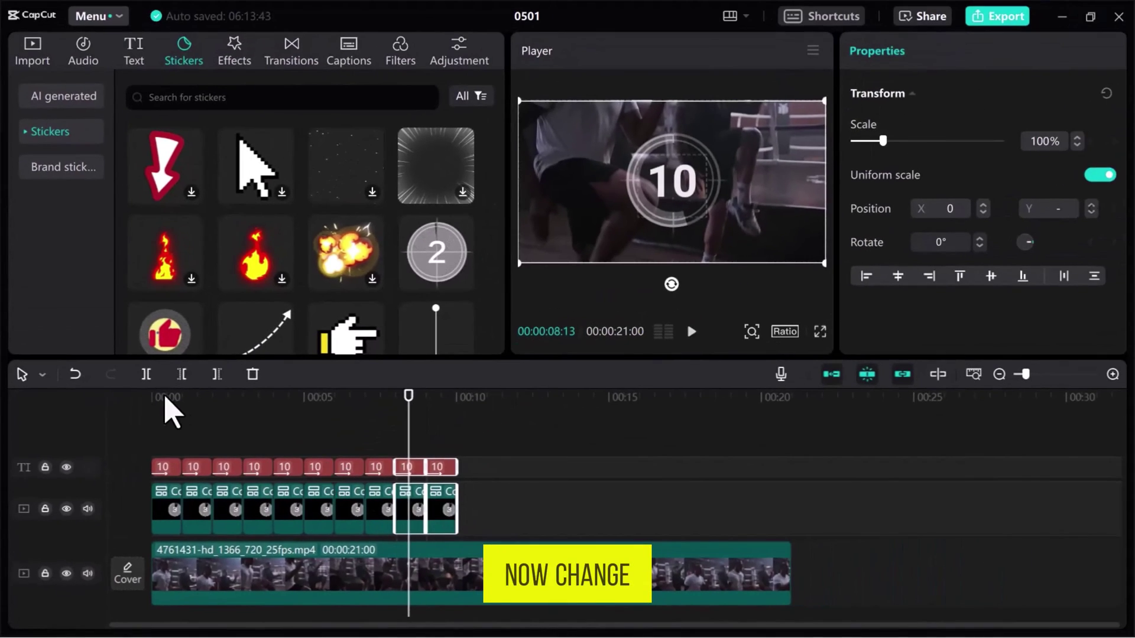
# Change the second, third and fourth text clips to 9, 8 and 7.
pyautogui.click(212, 329)
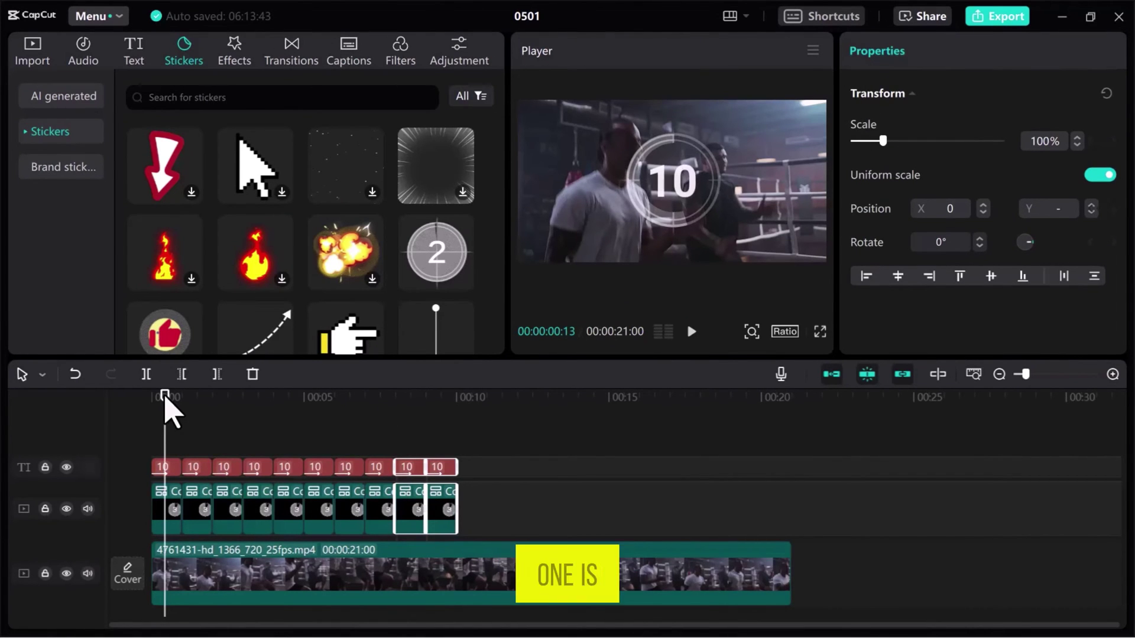
pyautogui.moveTo(164, 397); pyautogui.dragTo(193, 395)
pyautogui.click(197, 467)
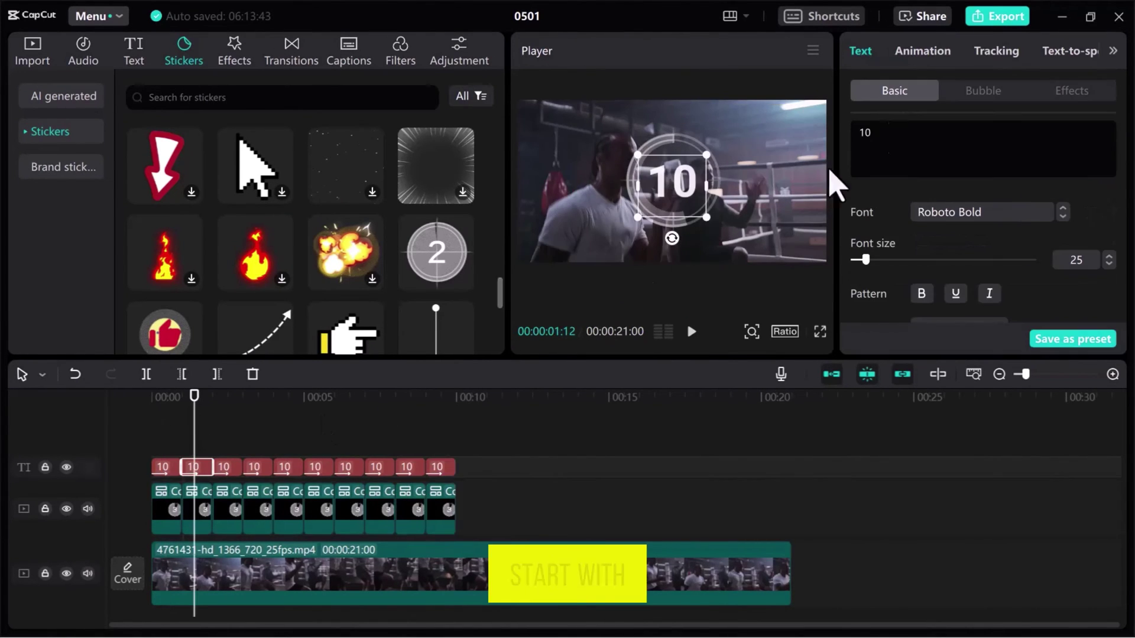
pyautogui.doubleClick(865, 132)
pyautogui.write('9')
pyautogui.click(236, 467)
pyautogui.click(231, 398)
pyautogui.doubleClick(879, 131)
pyautogui.write('8')
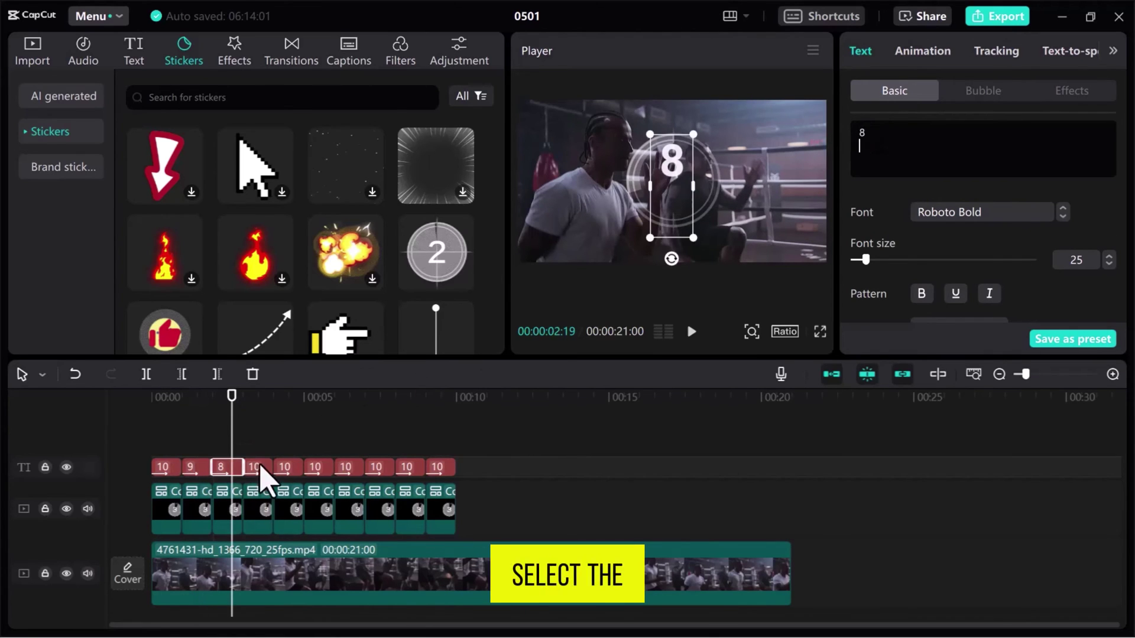
pyautogui.click(261, 473)
pyautogui.doubleClick(858, 135)
pyautogui.write('7')
# Change the fifth, sixth and seventh text clips to 6, 5 and 4.
pyautogui.click(282, 466)
pyautogui.click(291, 397)
pyautogui.doubleClick(863, 132)
pyautogui.write('6')
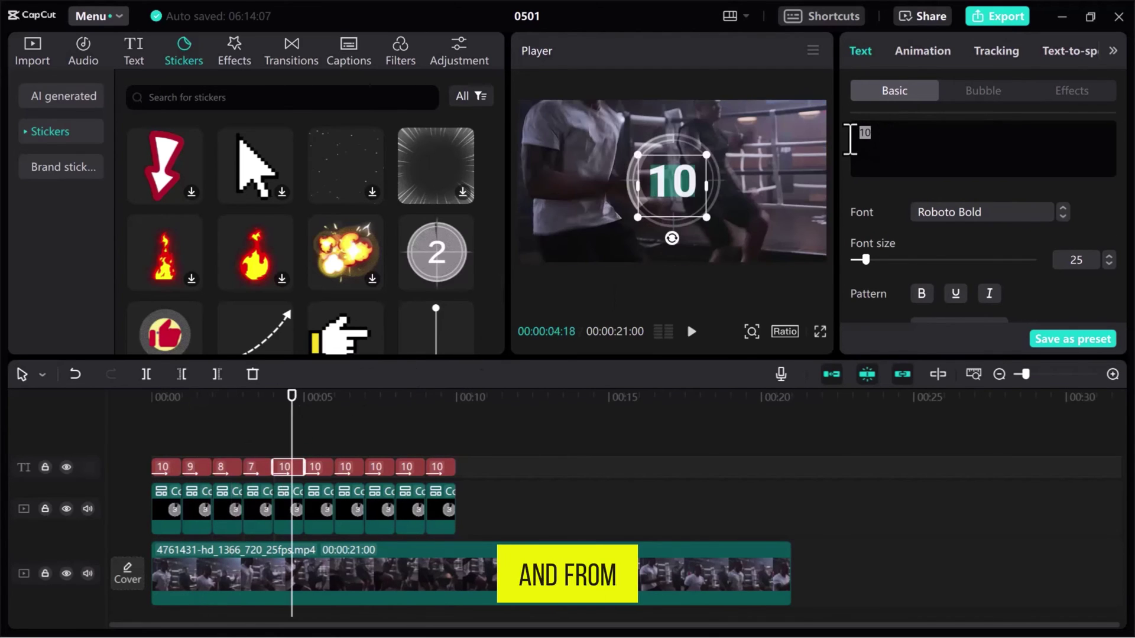
pyautogui.click(318, 467)
pyautogui.click(324, 398)
pyautogui.doubleClick(863, 132)
pyautogui.write('5')
pyautogui.click(348, 467)
pyautogui.click(350, 397)
pyautogui.doubleClick(863, 132)
pyautogui.write('4')
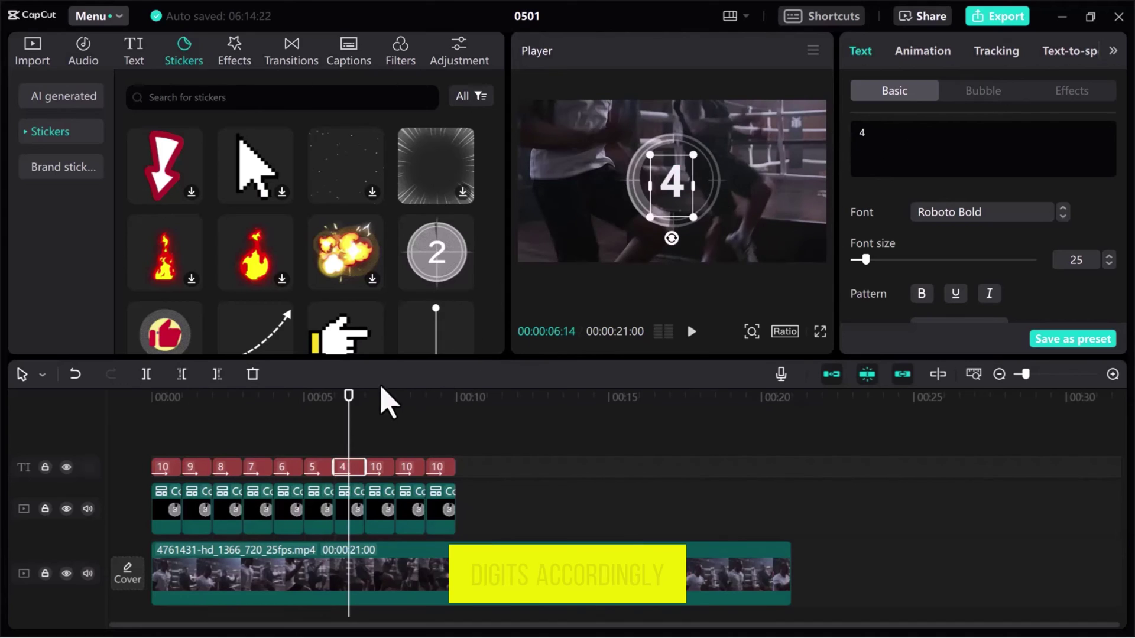
# Change the eighth, ninth and tenth text clips to 3, 2 and 1.
pyautogui.click(378, 467)
pyautogui.click(376, 397)
pyautogui.doubleClick(865, 133)
pyautogui.write('3')
pyautogui.click(414, 467)
pyautogui.doubleClick(857, 135)
pyautogui.write('2')
pyautogui.click(443, 397)
pyautogui.click(442, 467)
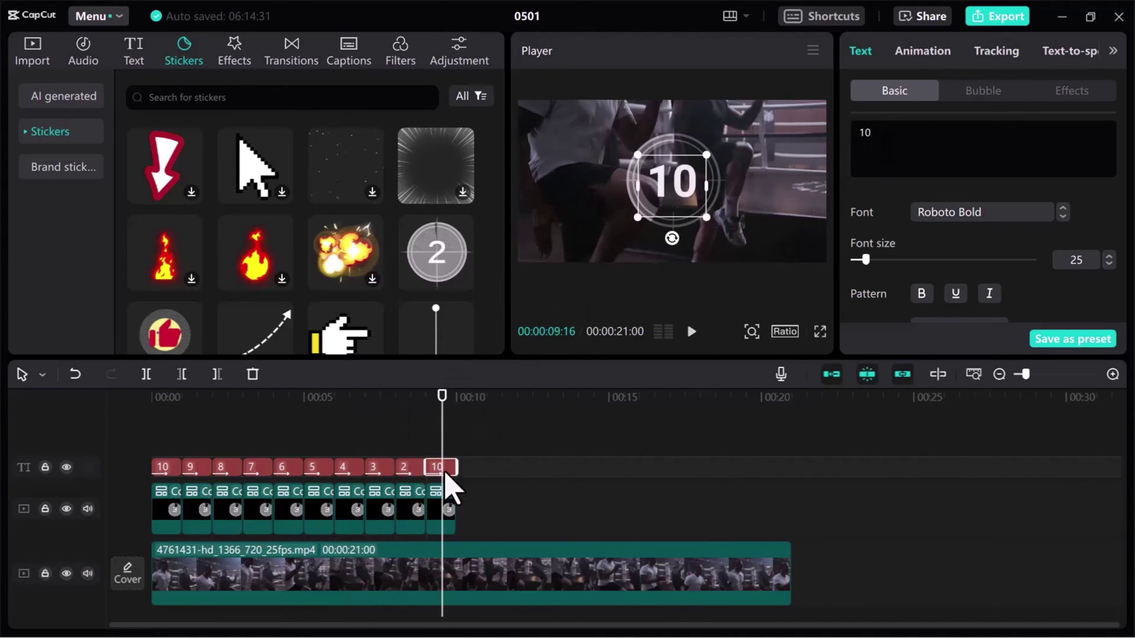
pyautogui.doubleClick(858, 135)
pyautogui.write('1')
pyautogui.click(385, 402)
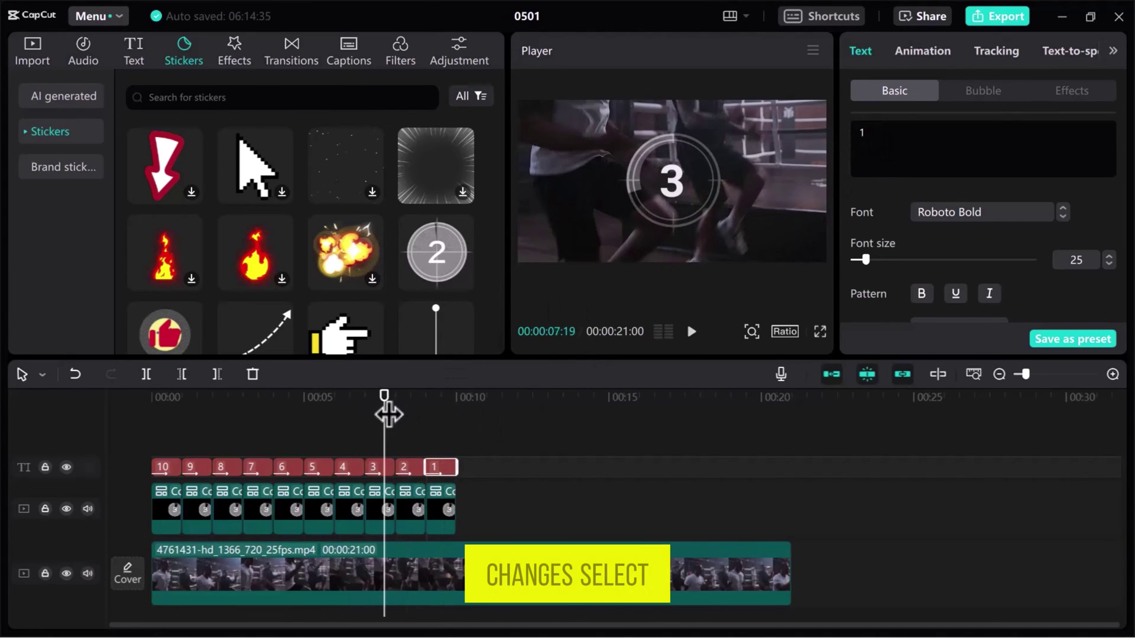
# Select all twenty text and sticker clips from the start and group them.
pyautogui.moveTo(385, 409); pyautogui.dragTo(144, 408)
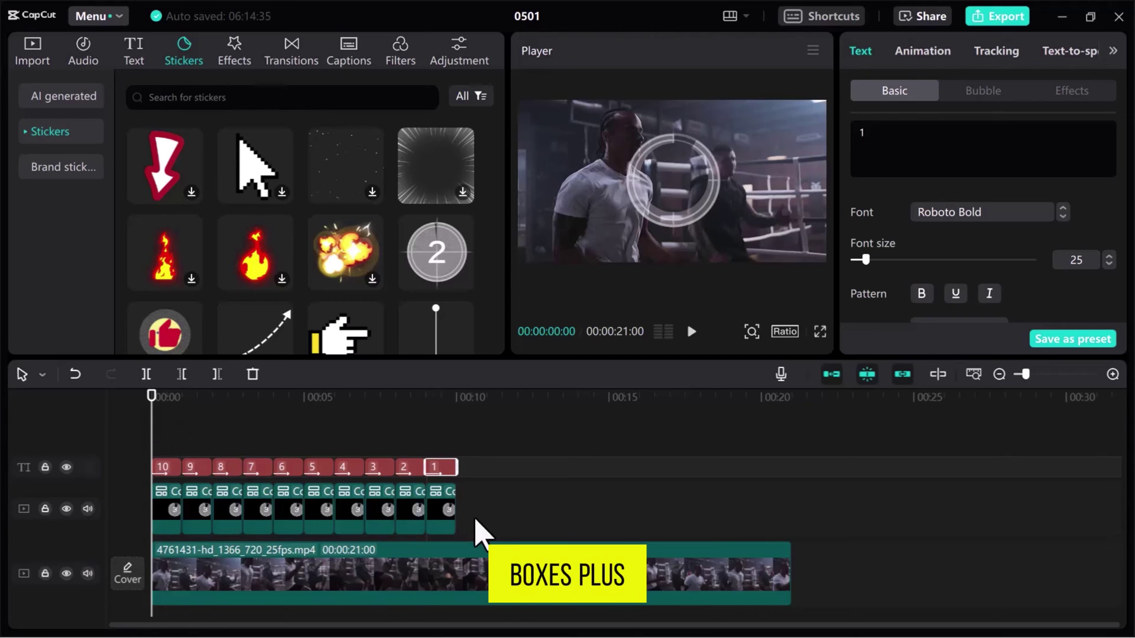
pyautogui.moveTo(476, 534); pyautogui.dragTo(162, 467)
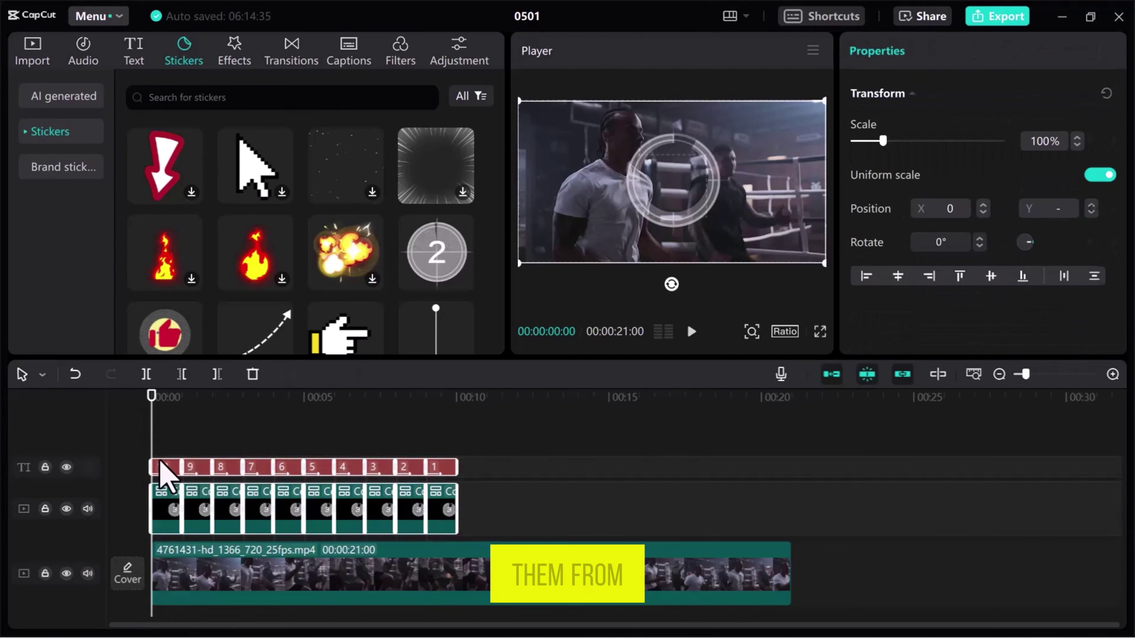
pyautogui.rightClick(170, 508)
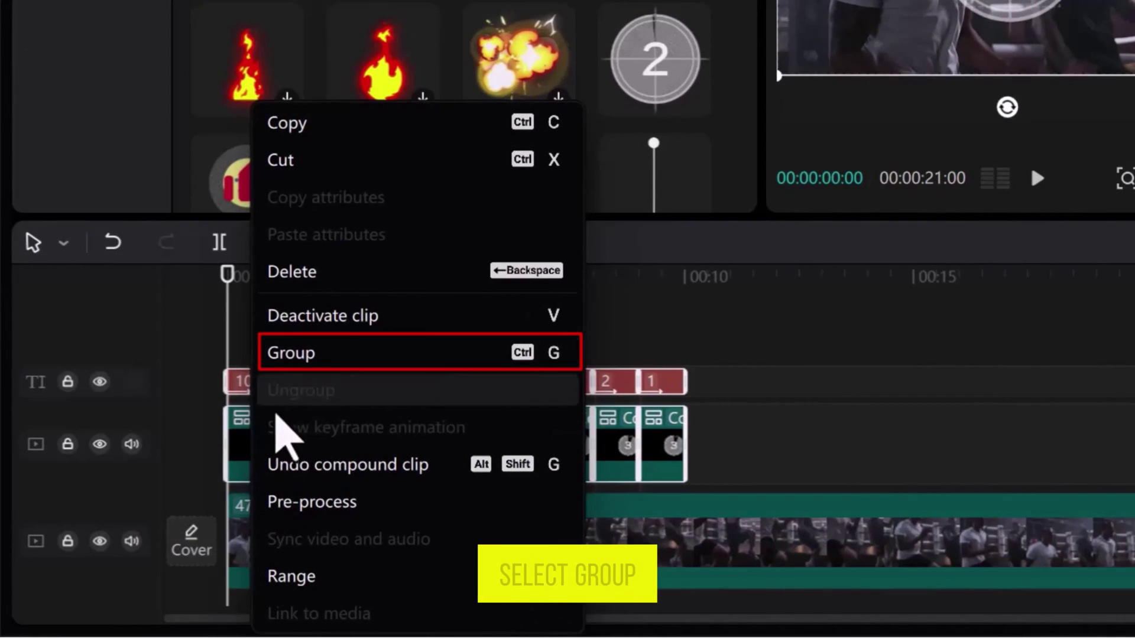
pyautogui.click(332, 354)
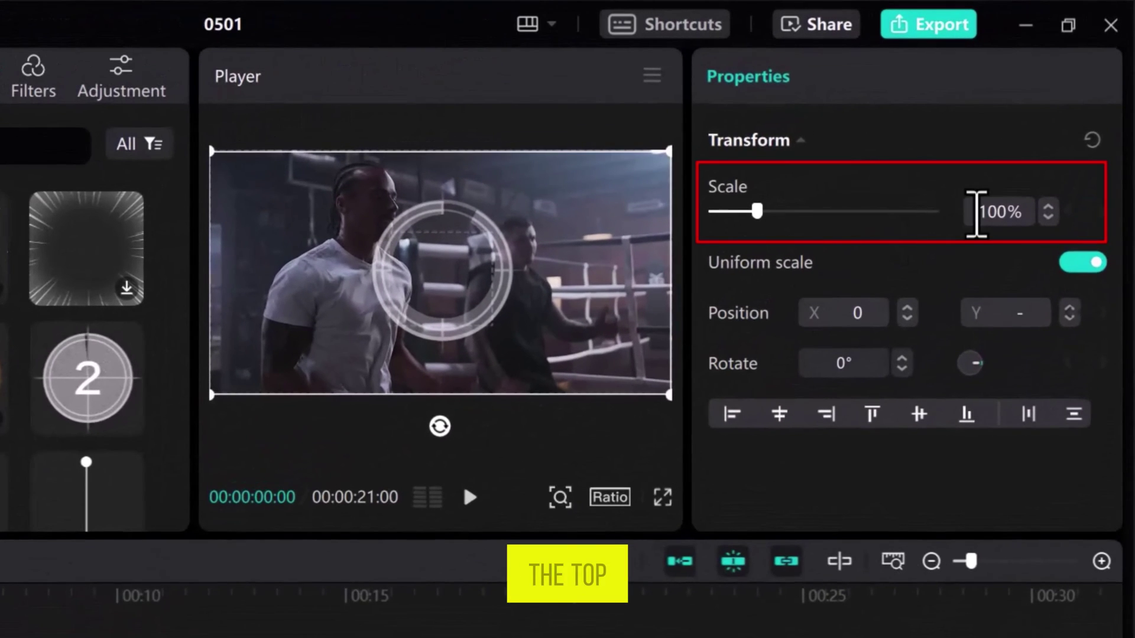
# Set the group's scale to 55% and its position to X 1450, Y 600.
pyautogui.click(1057, 143)
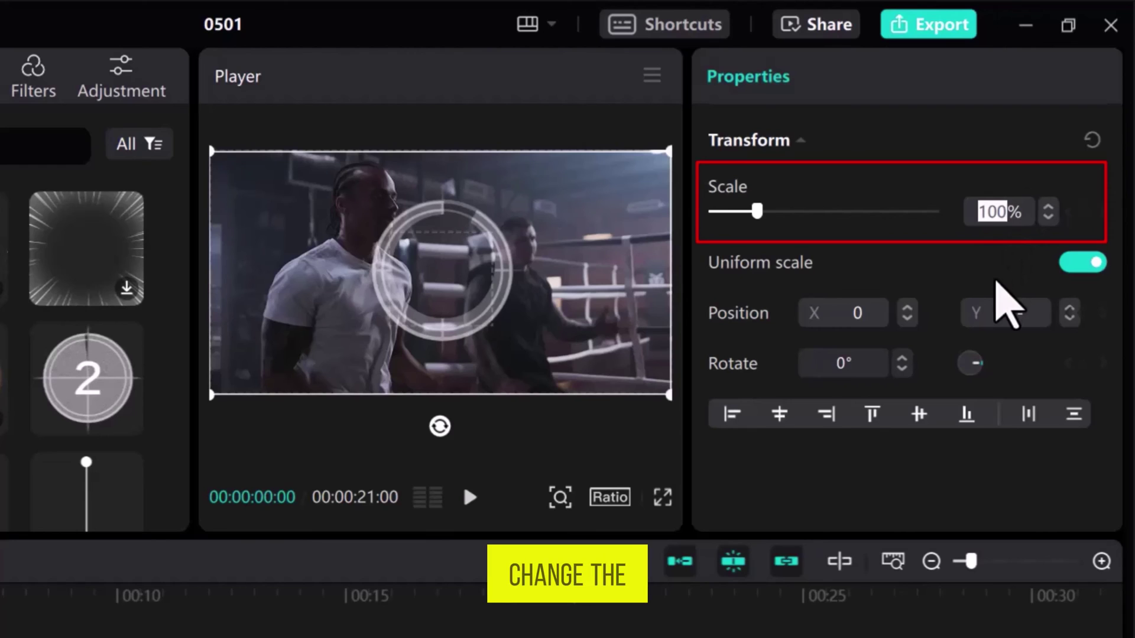
pyautogui.write('55')
pyautogui.press('Return')
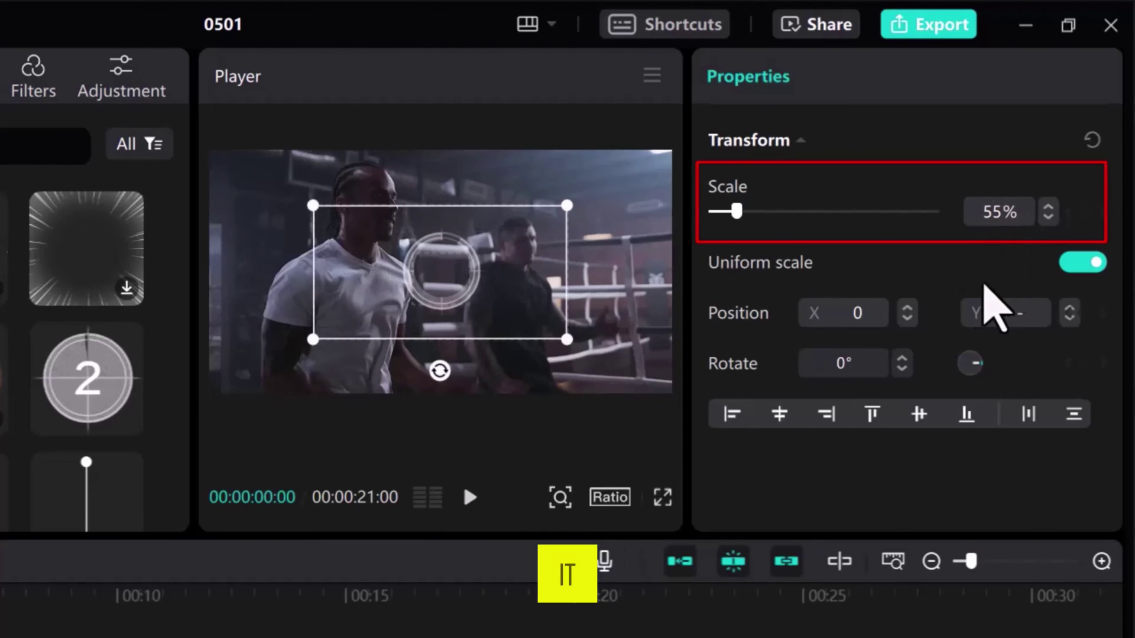
pyautogui.click(854, 314)
pyautogui.press('BackSpace')
pyautogui.write('1450')
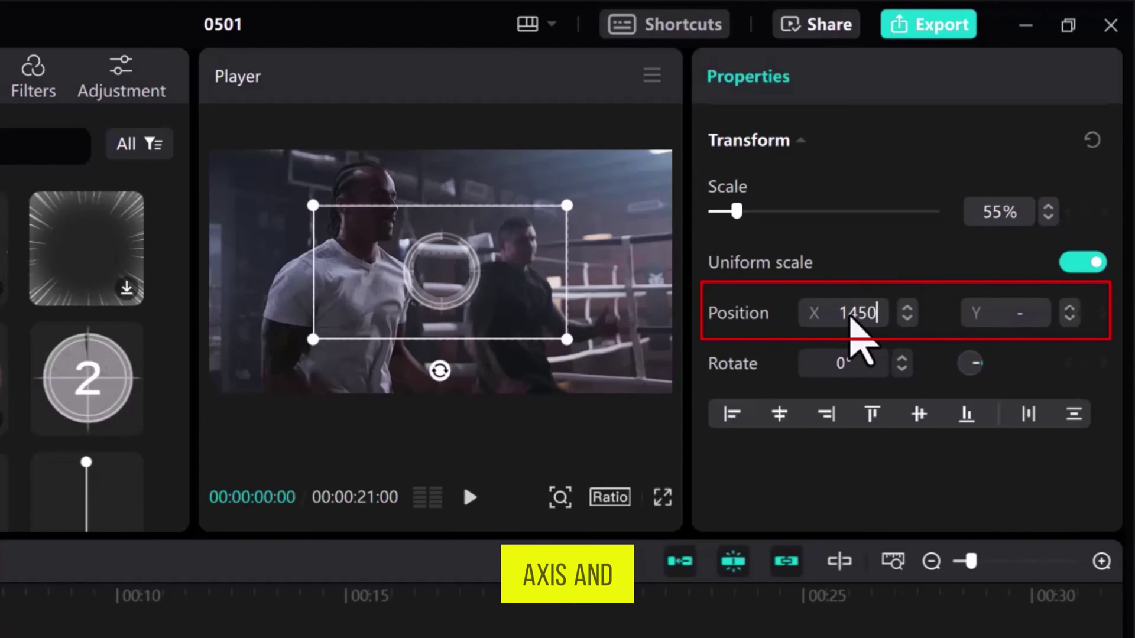
pyautogui.press('Return')
pyautogui.click(999, 319)
pyautogui.write('600')
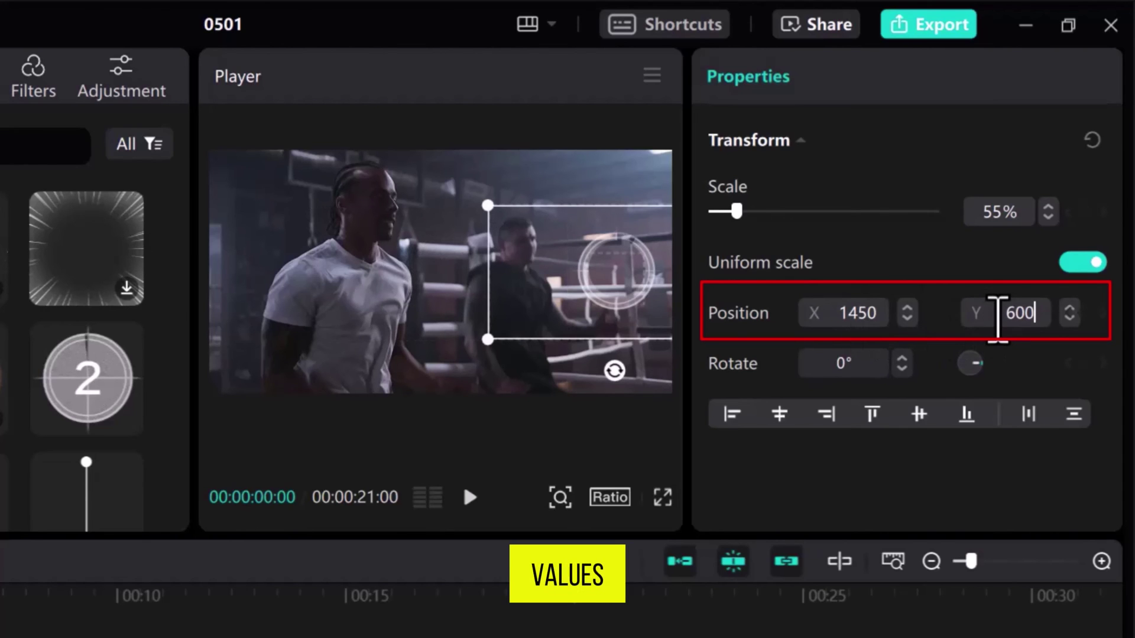
pyautogui.press('Return')
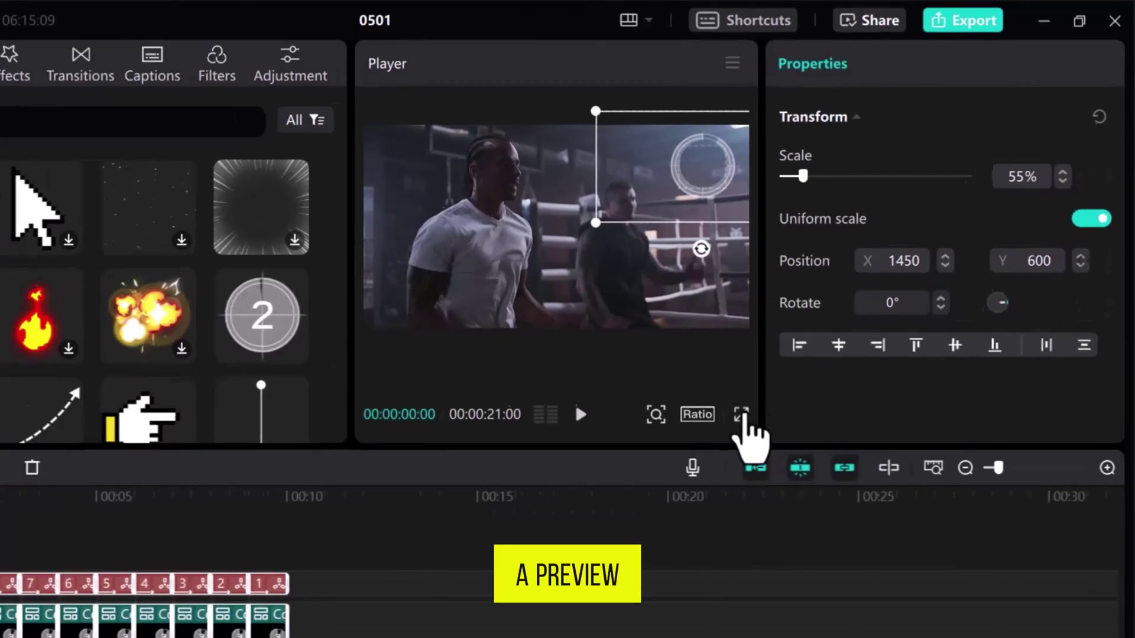
pyautogui.click(741, 415)
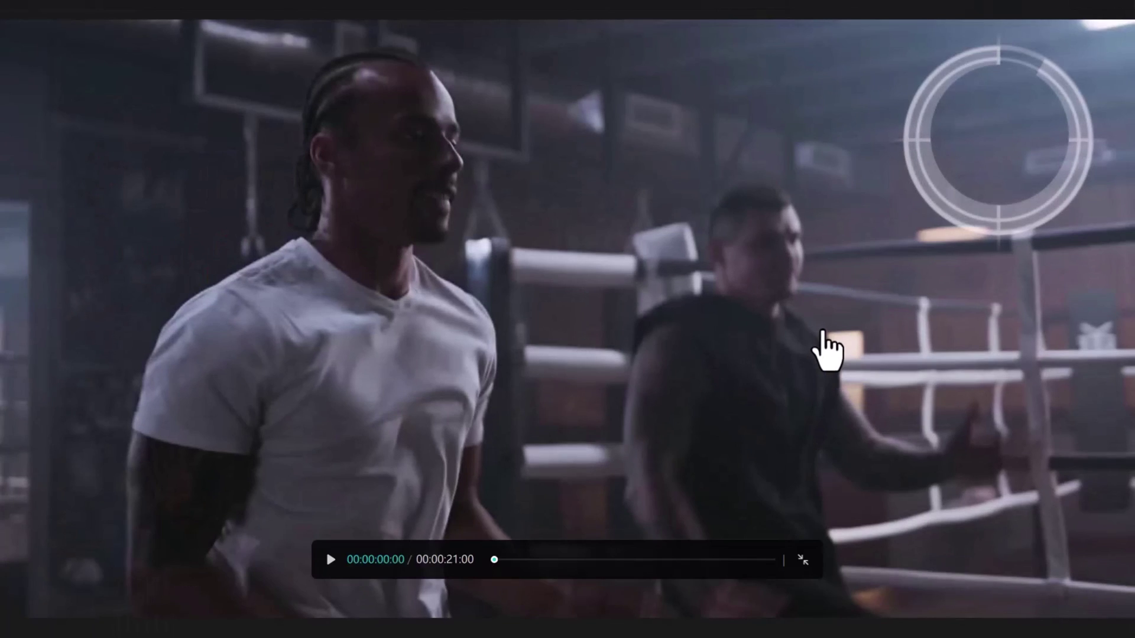
pyautogui.press('space')
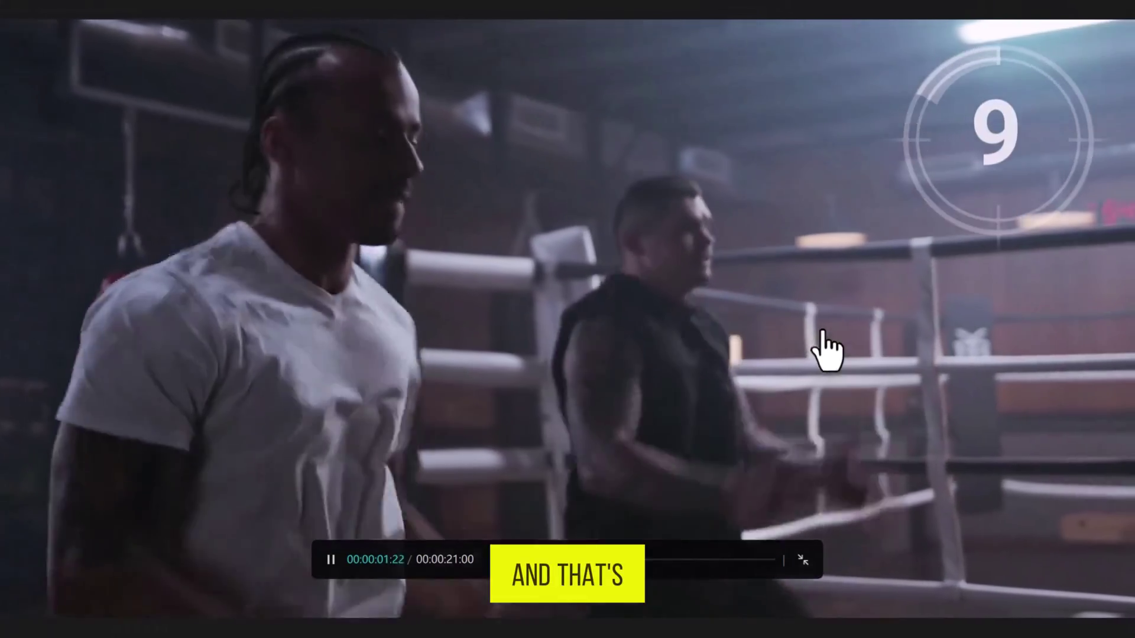